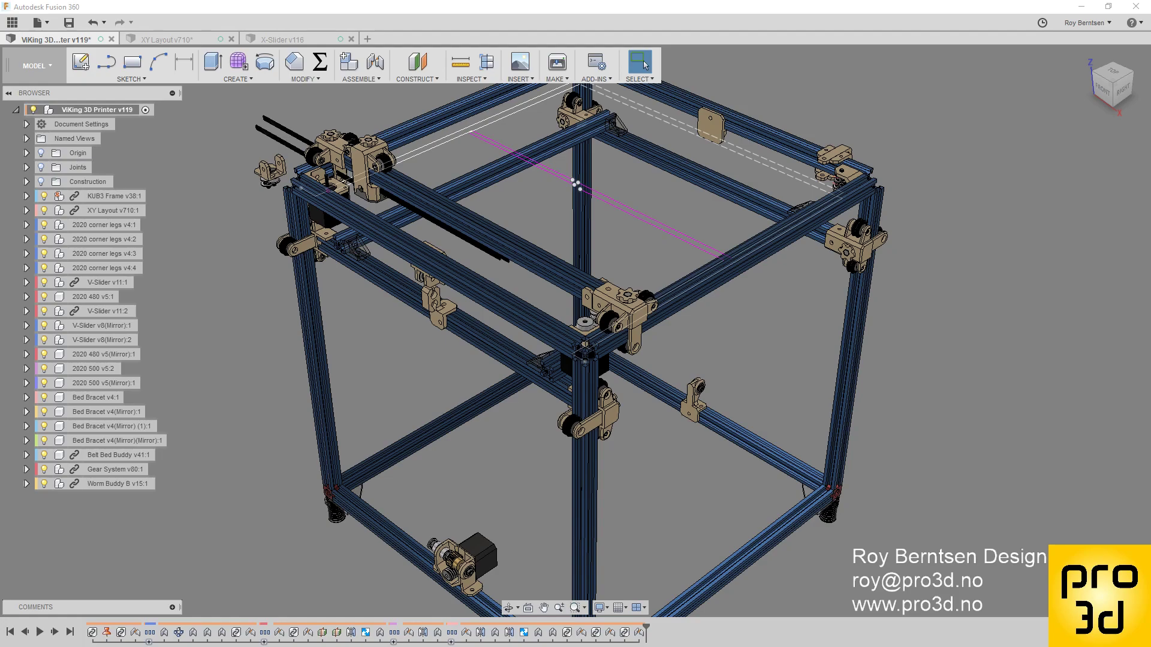
- Create a new empty design and view the reference photo 20180201_141126.jpg of the clip at full size
click(243, 321)
click(368, 39)
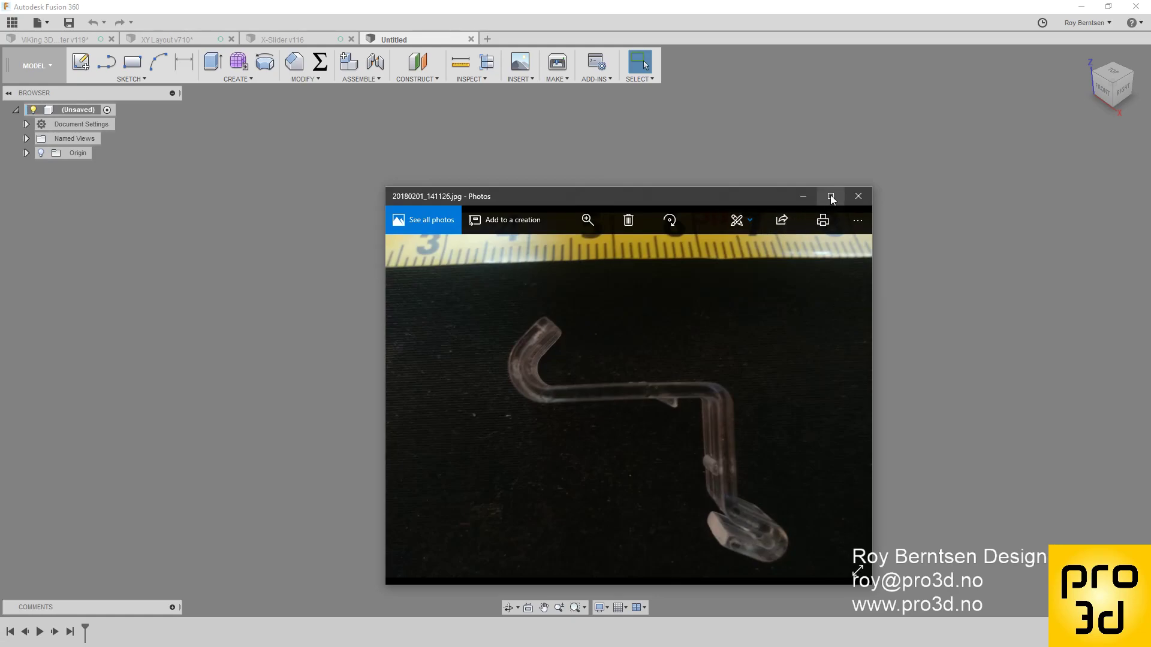
click(831, 198)
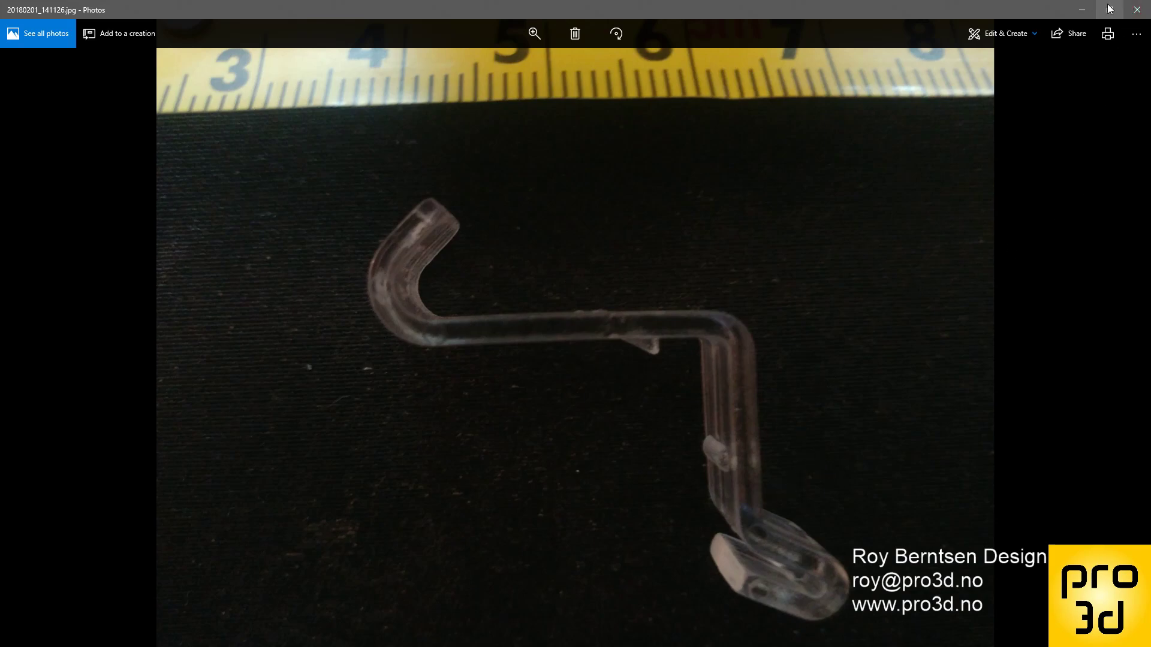
click(1084, 10)
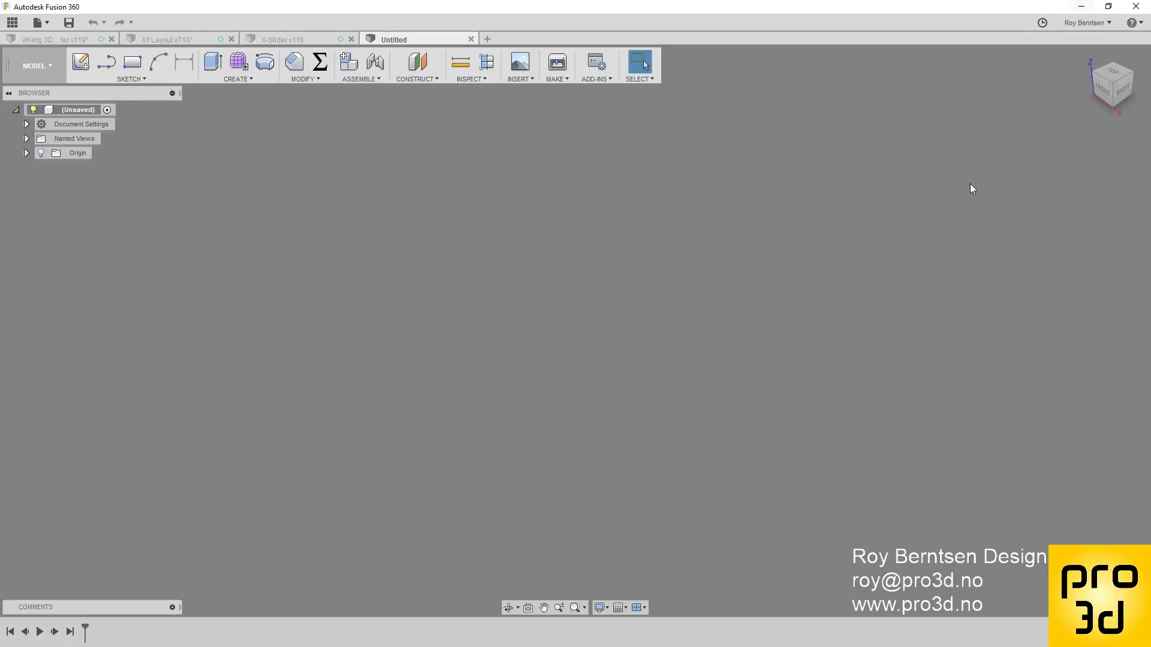
- Attach the image 20180201_141126 from the Google Photos folder as a canvas on the horizontal XY origin plane
click(521, 78)
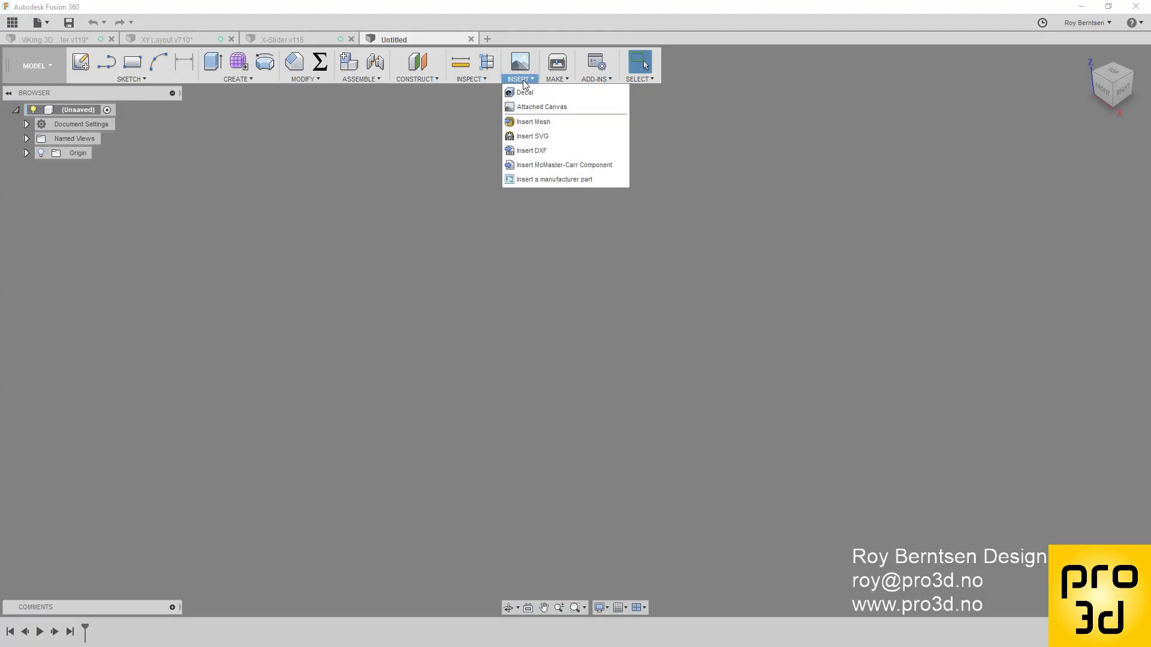
click(539, 107)
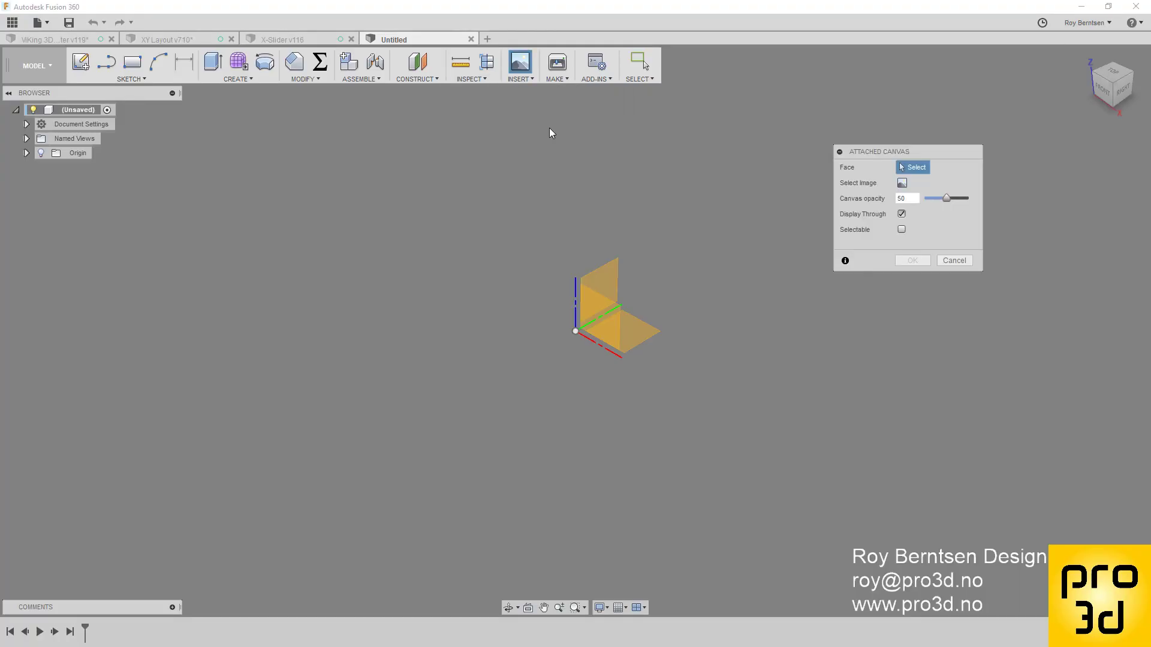
click(634, 339)
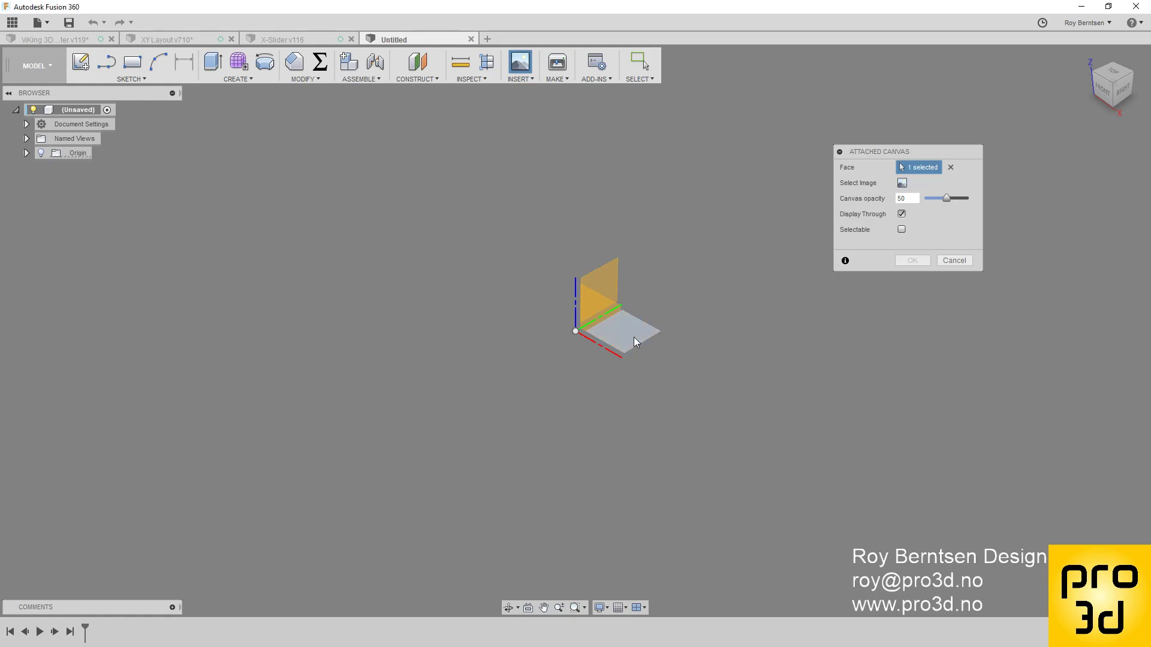
click(902, 184)
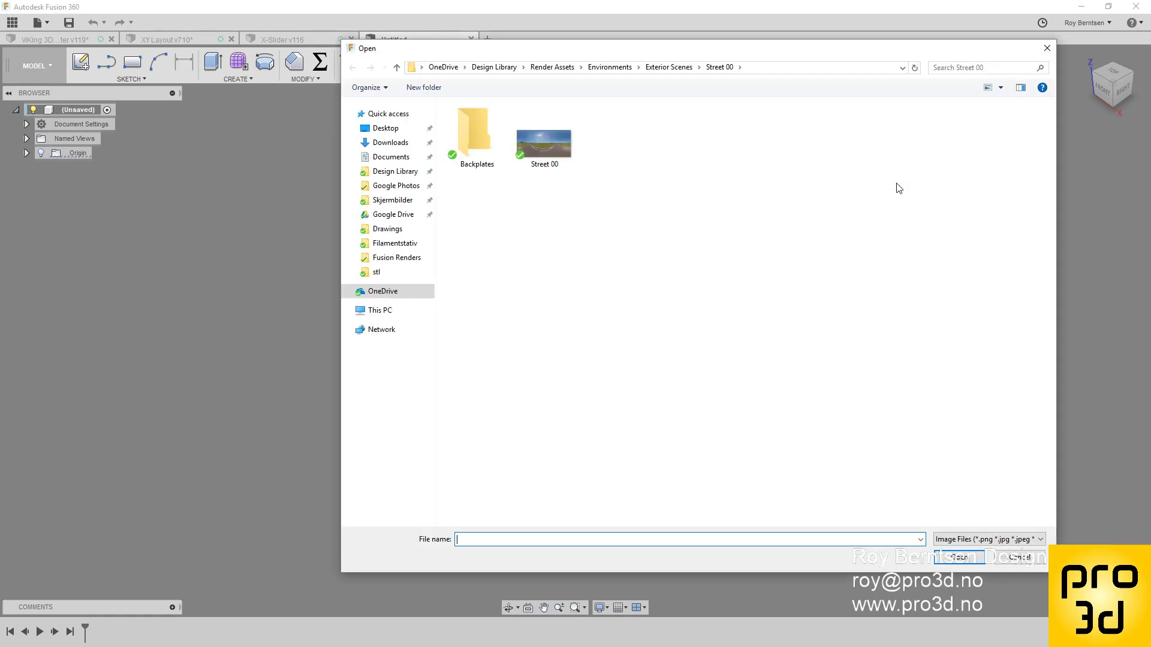
click(386, 186)
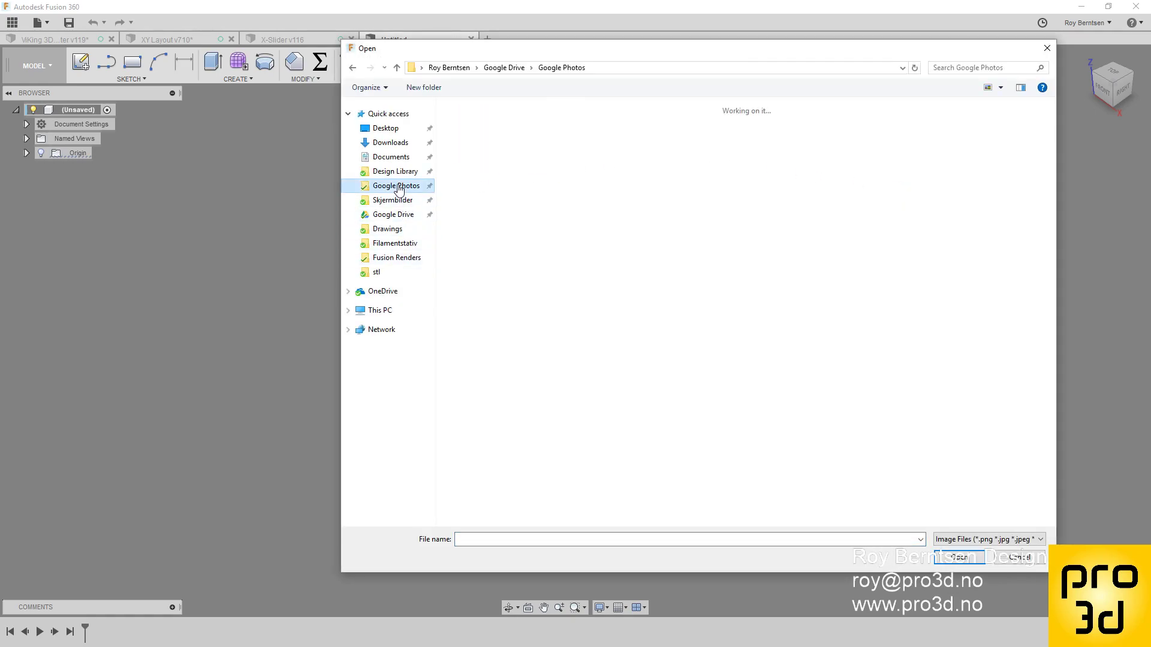
scroll(728, 330, down, 1)
scroll(730, 331, down, 3)
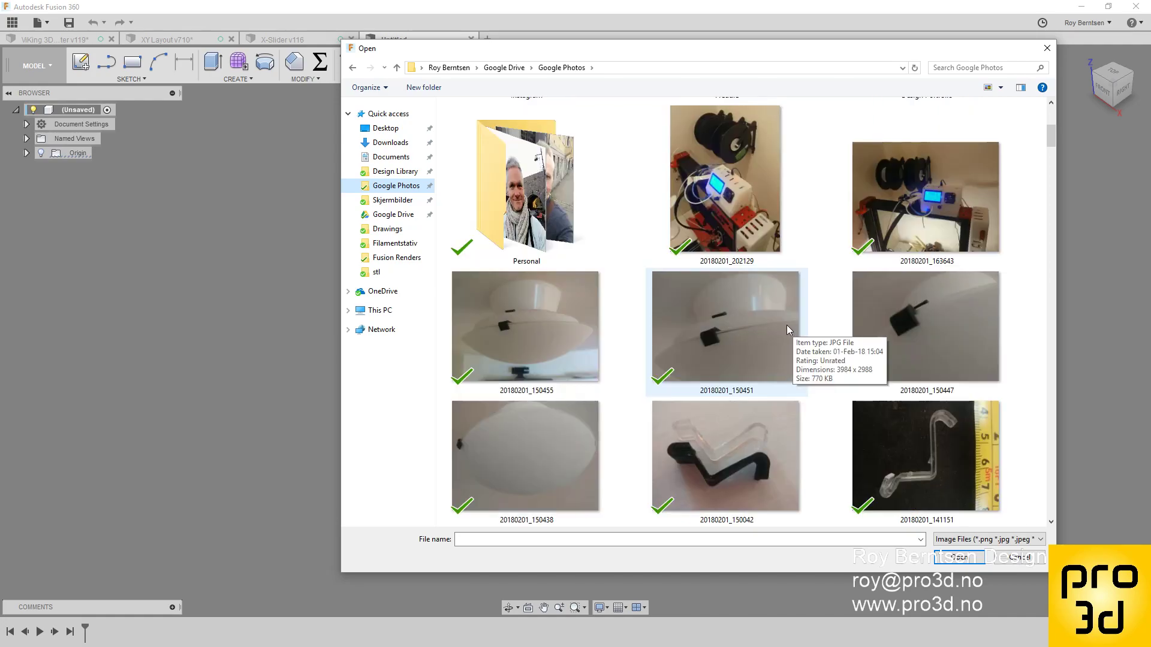
scroll(839, 330, down, 5)
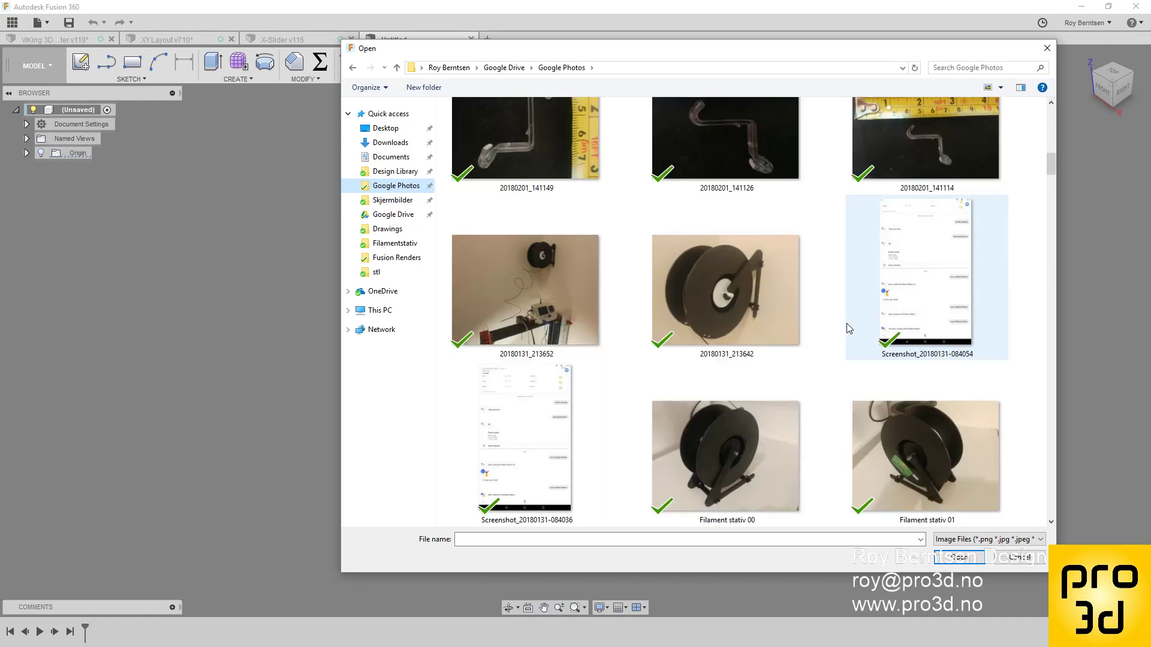
scroll(879, 335, up, 2)
scroll(879, 337, down, 2)
scroll(879, 337, up, 2)
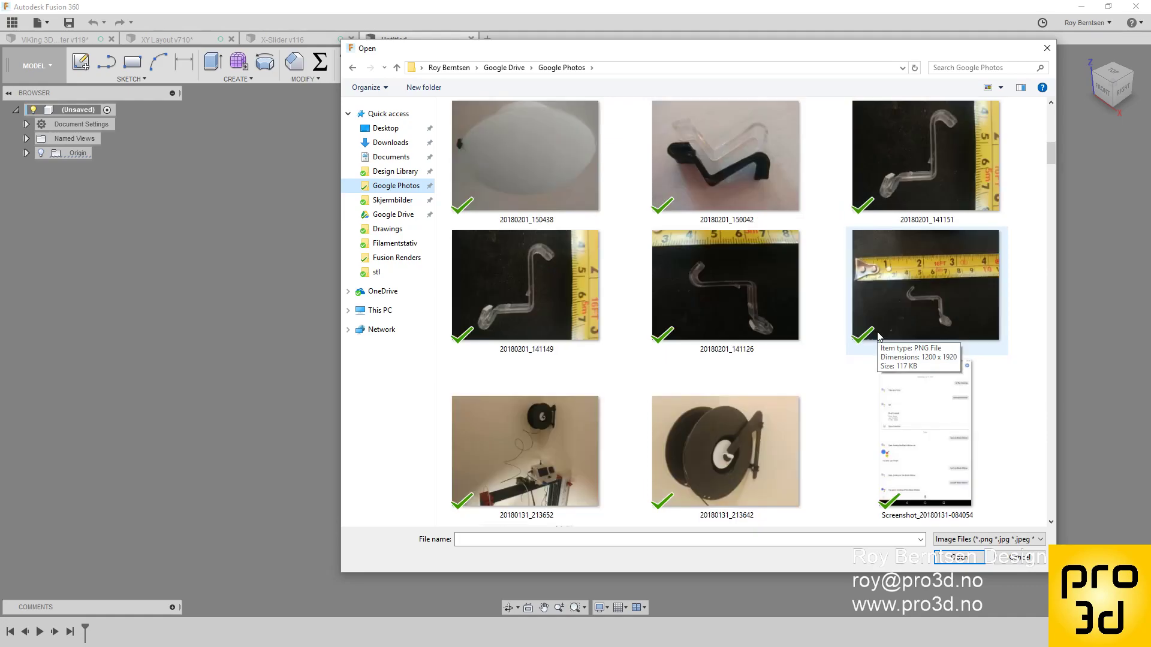
click(754, 313)
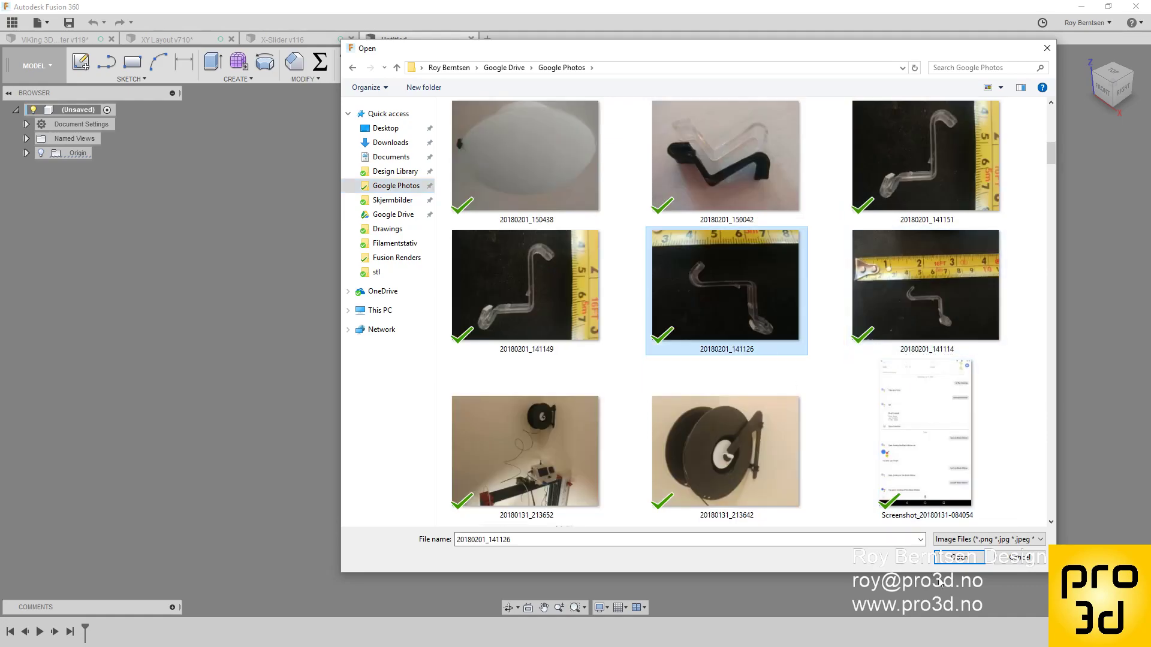
click(960, 557)
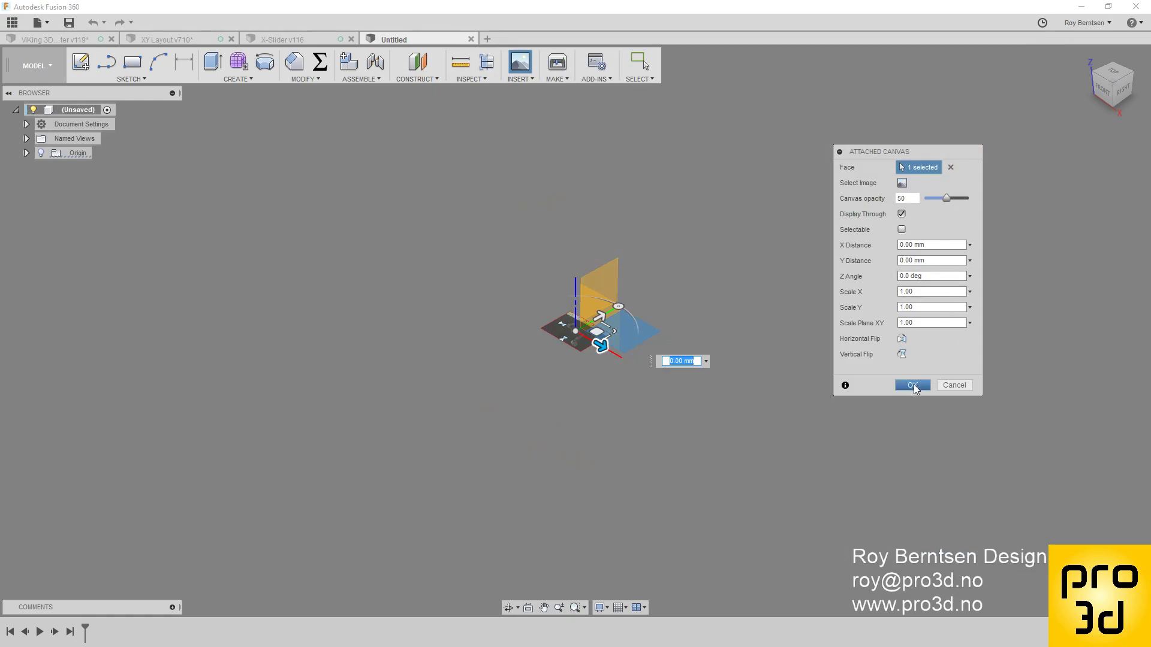
click(913, 386)
- Calibrate the canvas from the top view, setting the distance between the tape measure's 3 and 8 marks to 50 mm
click(1112, 72)
scroll(621, 348, up, 10)
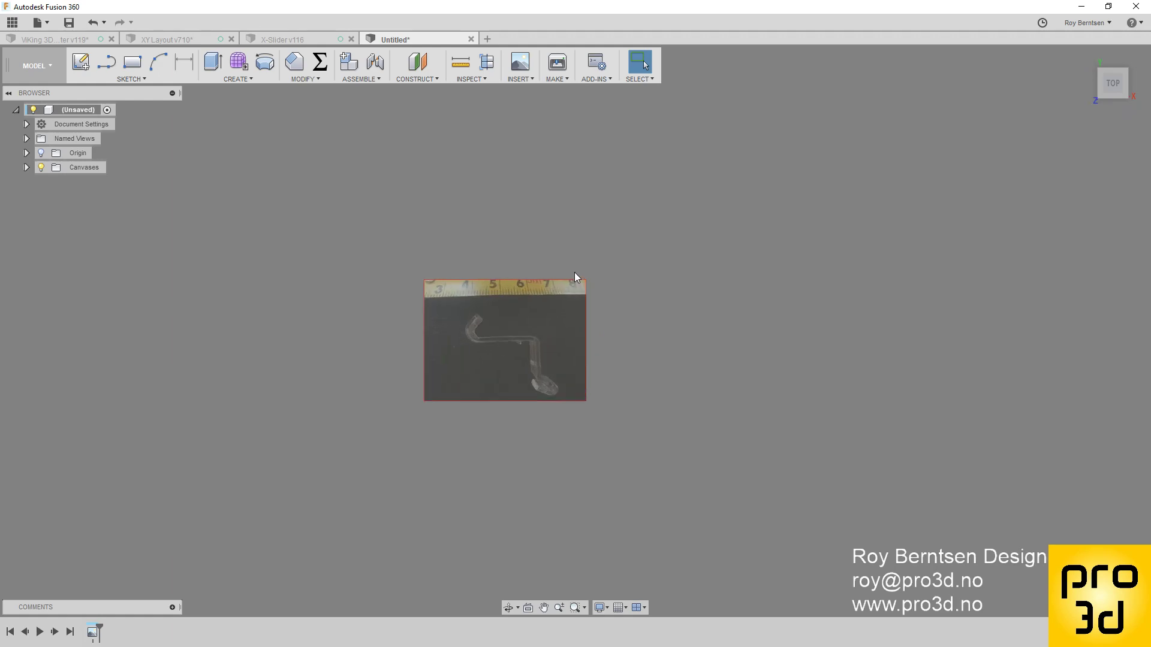
click(26, 167)
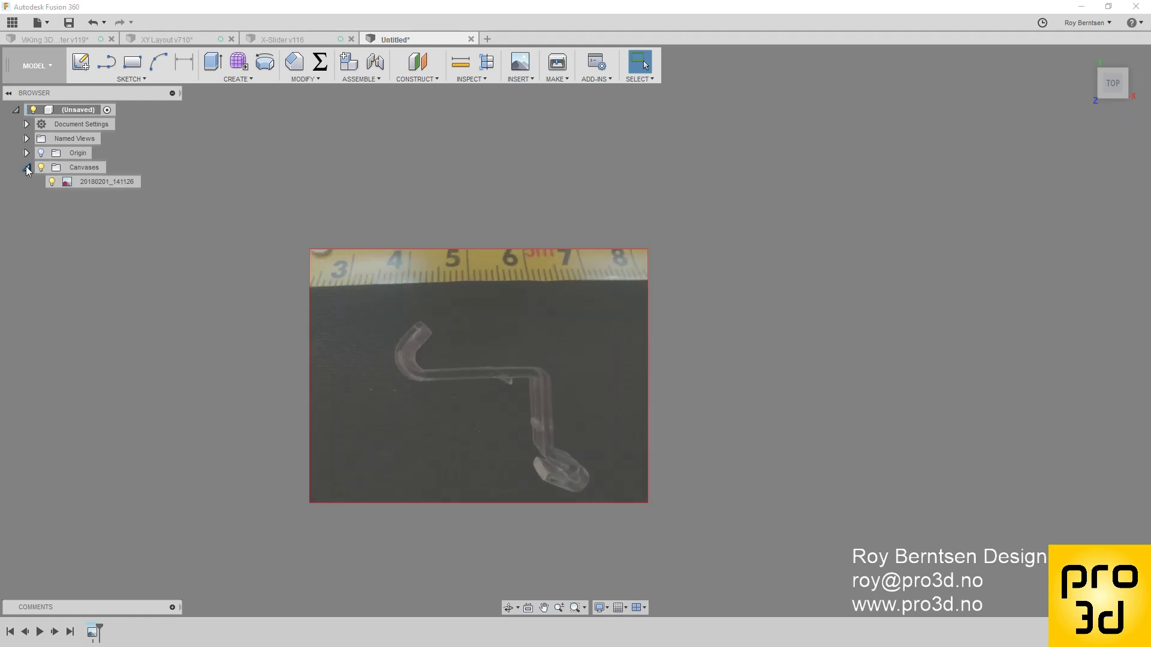
right_click(67, 183)
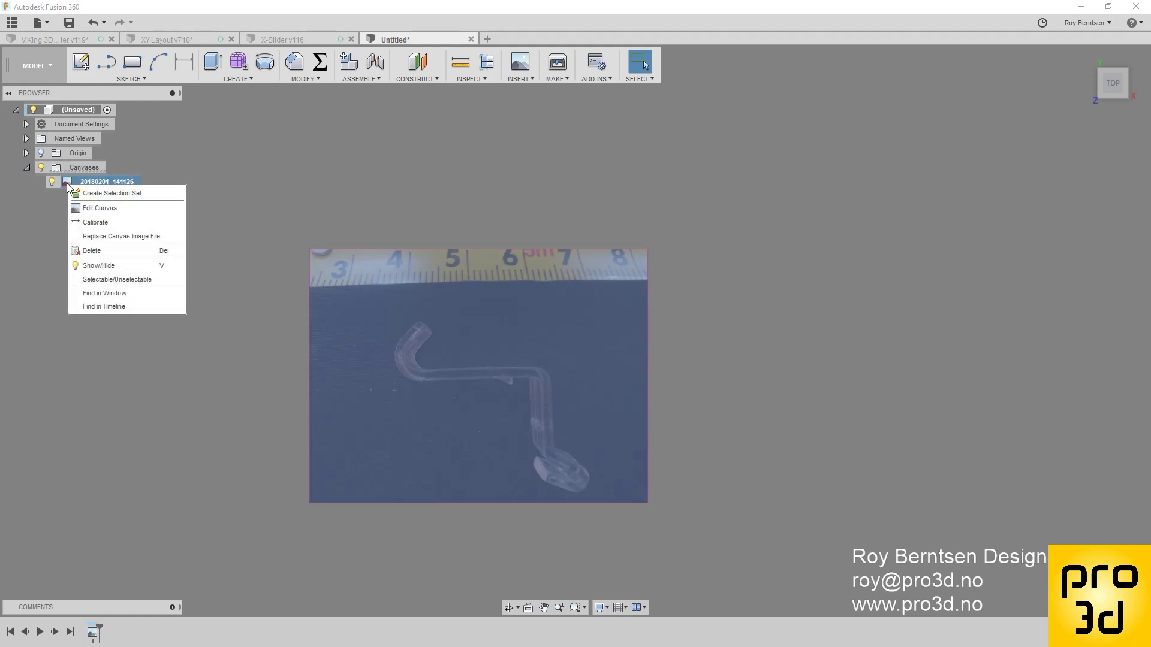
click(90, 222)
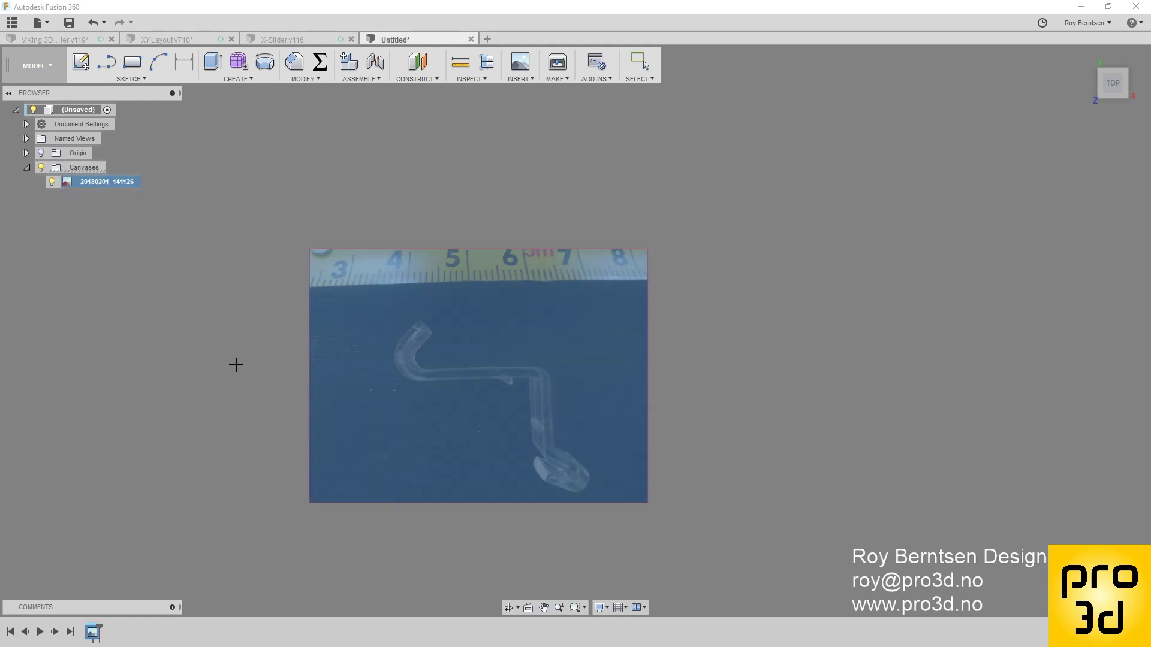
click(346, 286)
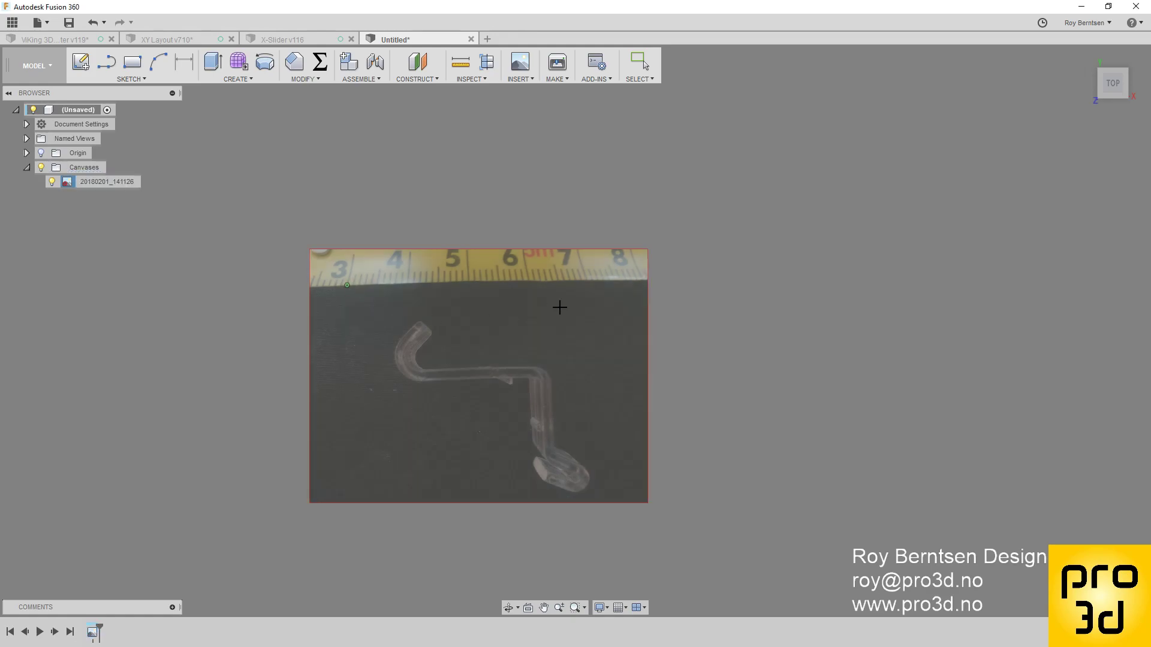
click(643, 288)
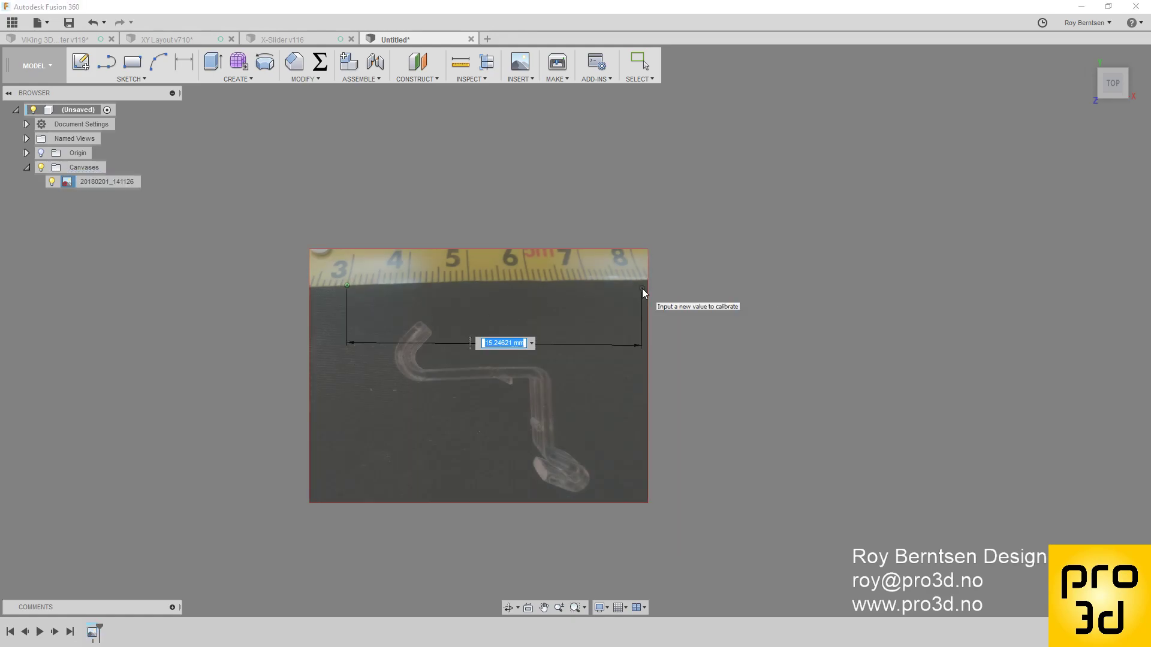
text(50)
key(Return)
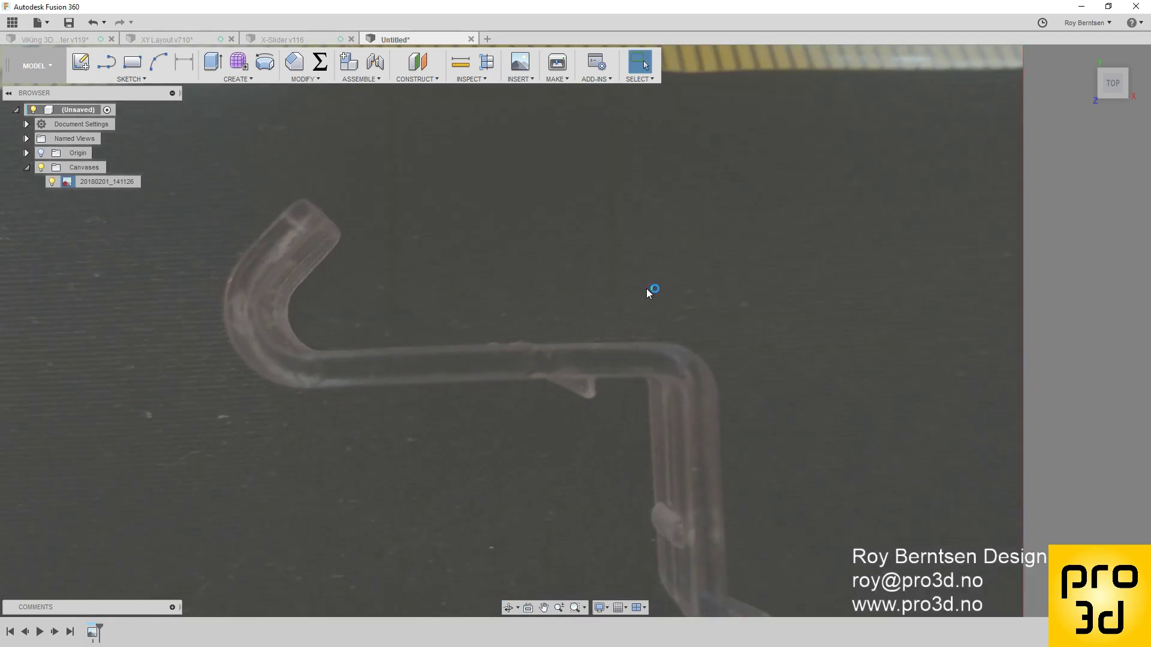
- Create an empty sketch on the horizontal XY plane and finish it
scroll(647, 289, down, 5)
click(81, 62)
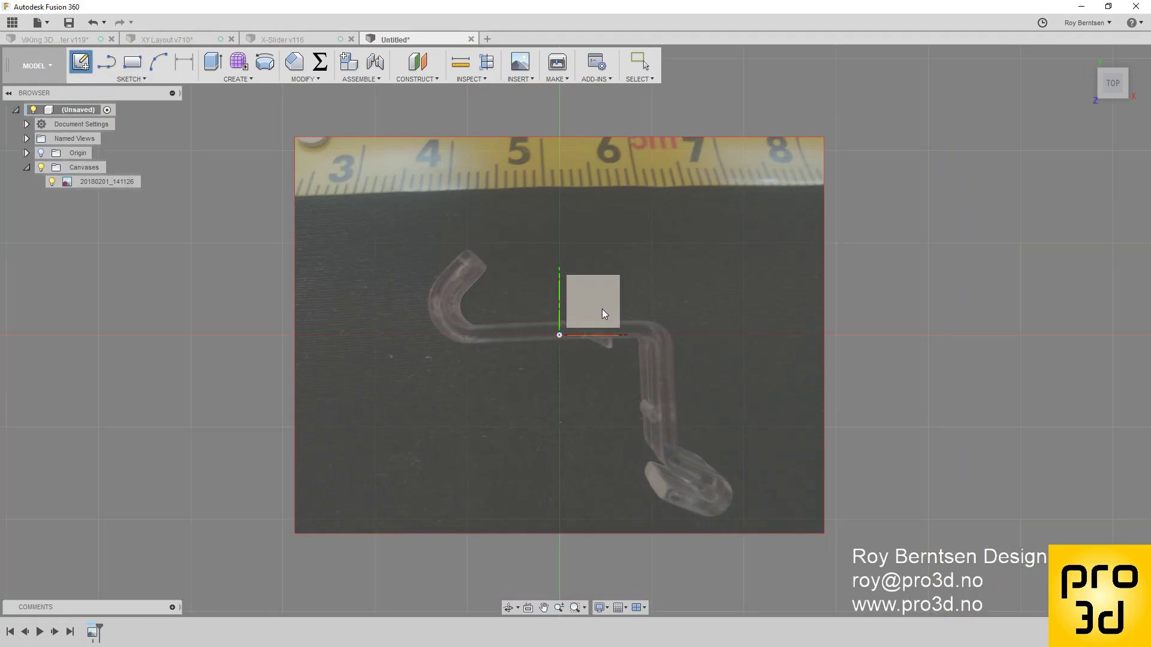
click(602, 308)
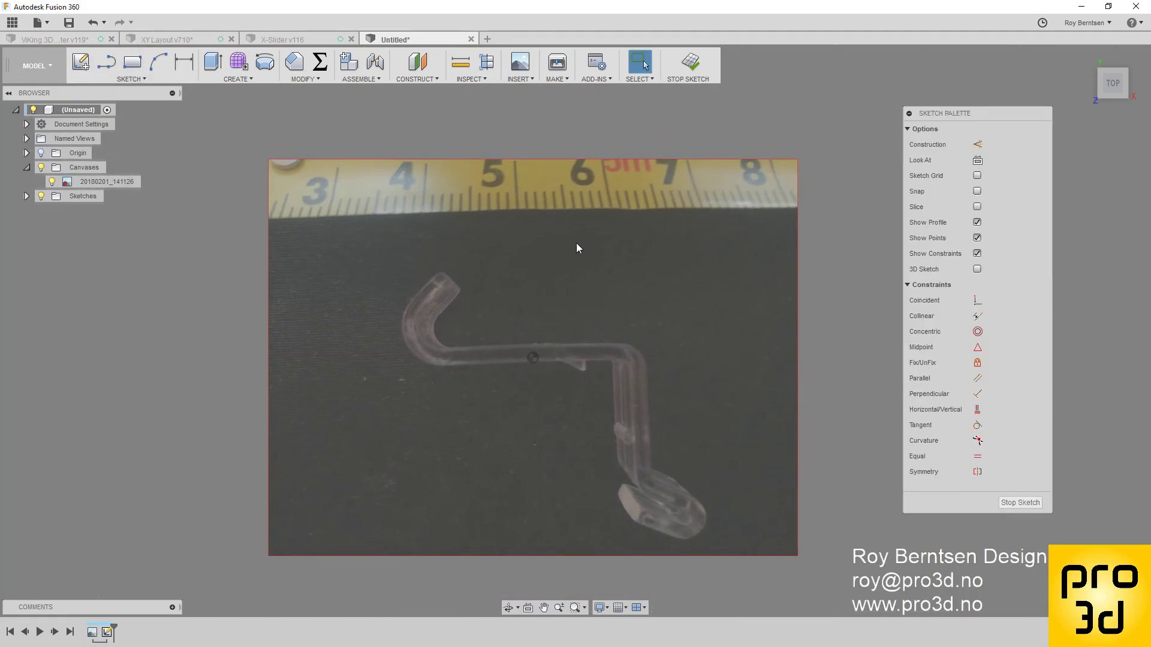
click(1018, 501)
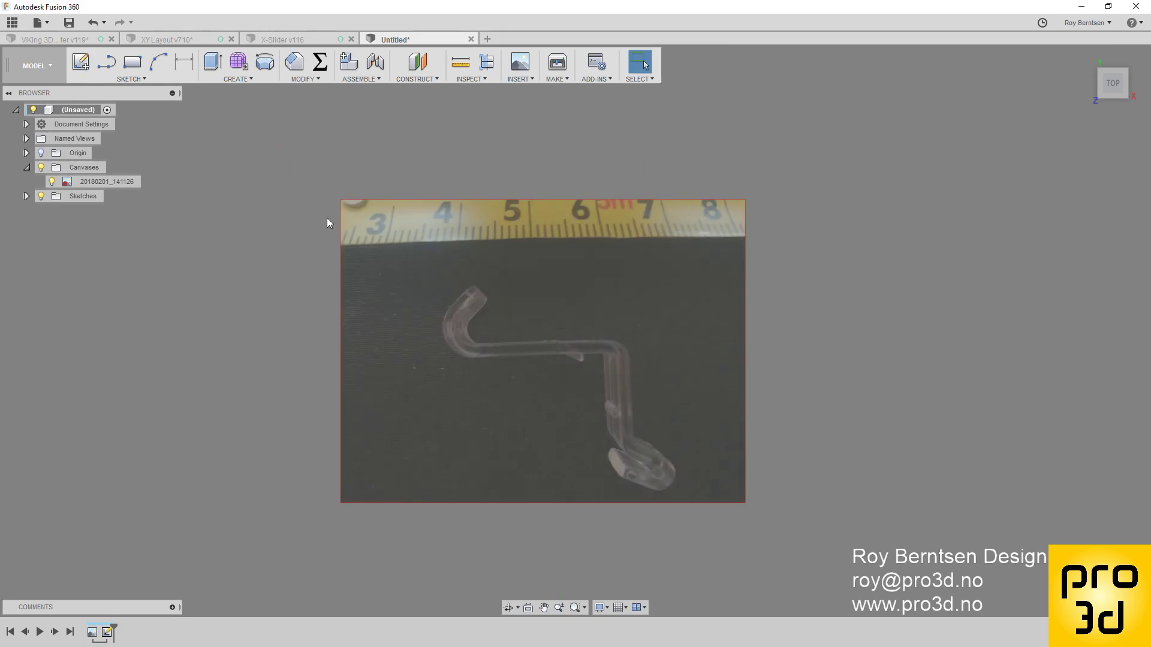
- Move the canvas to X 9.097 mm and Y -8.502 mm, placing the clip's hook tip at the origin
right_click(71, 184)
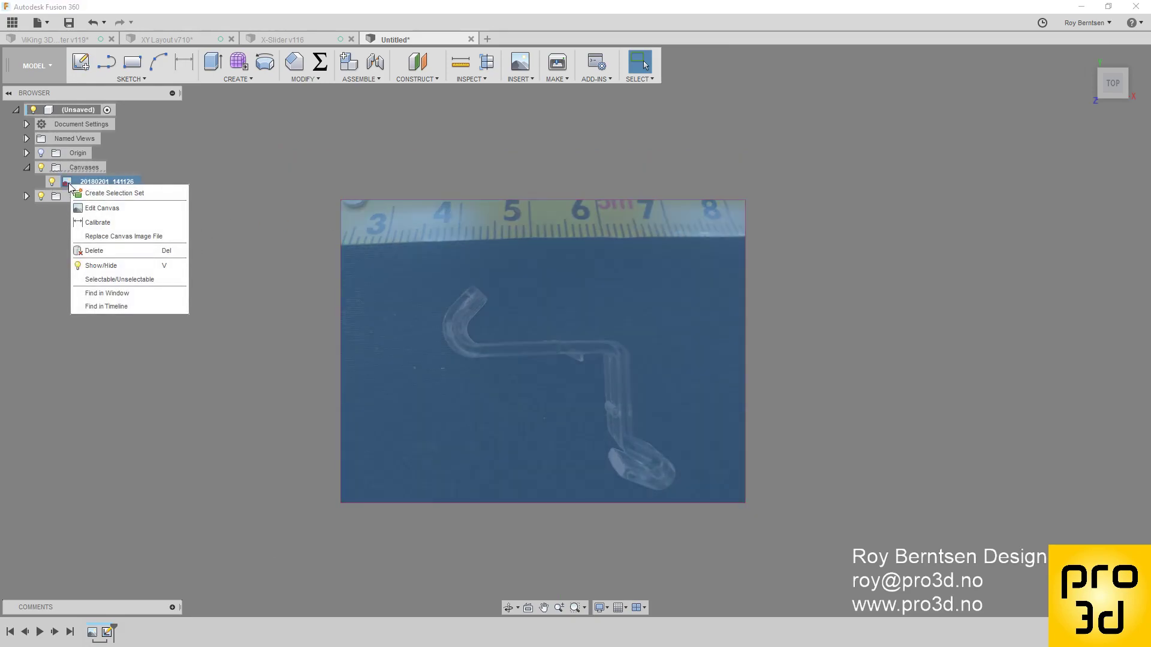
click(103, 211)
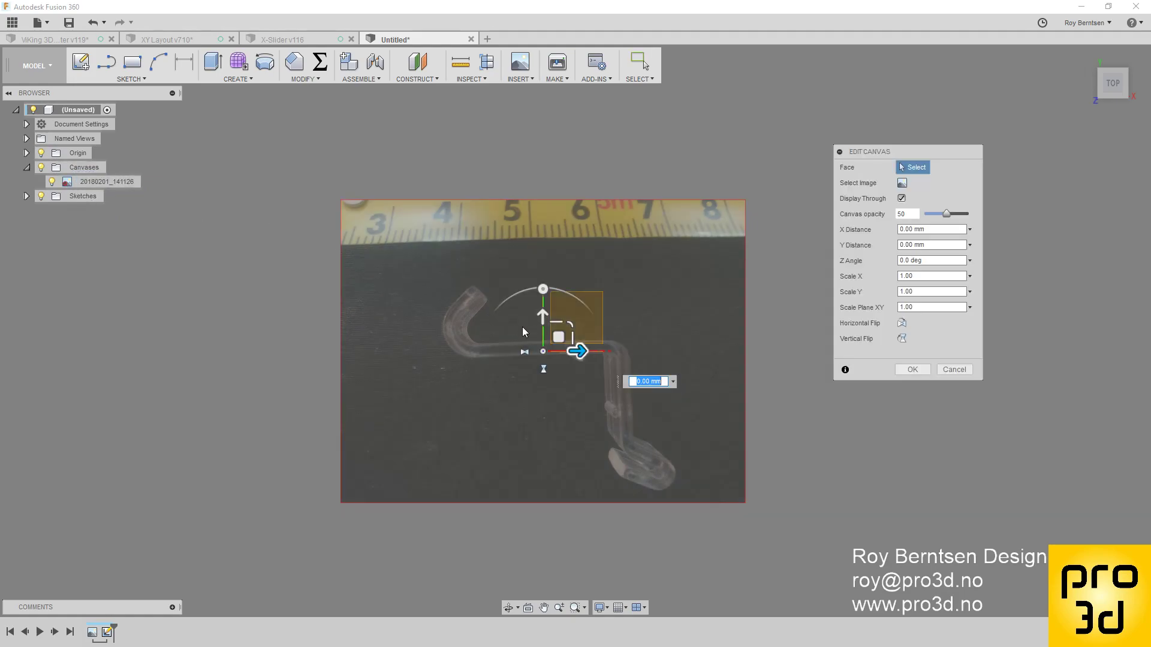
drag(568, 339, 625, 396)
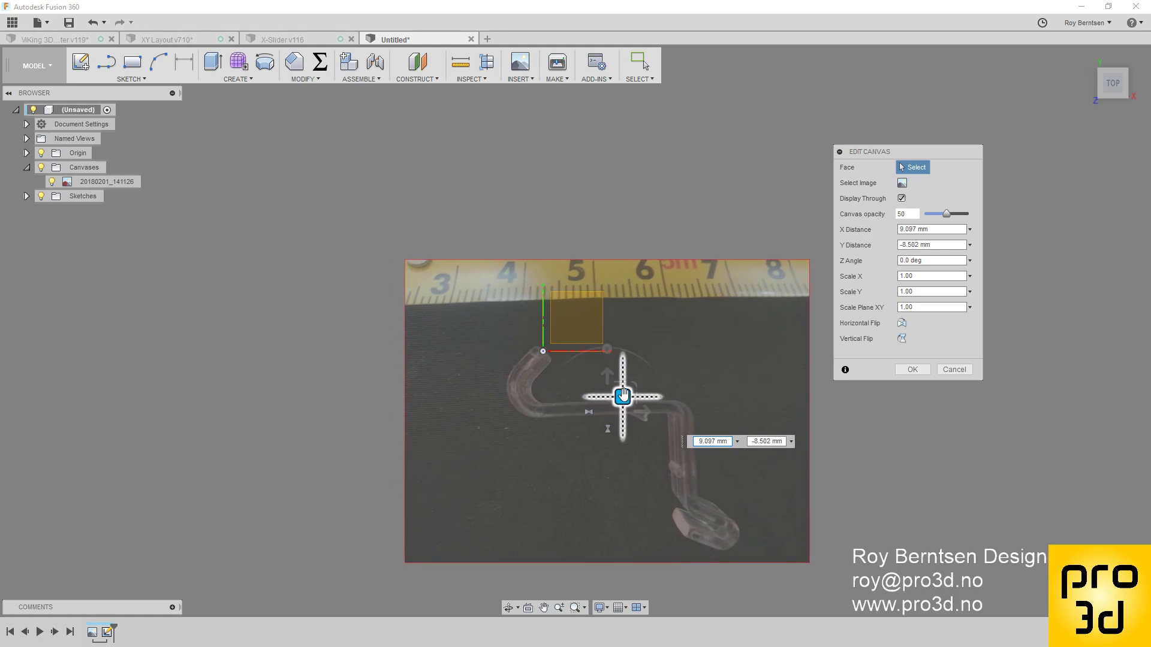
click(912, 370)
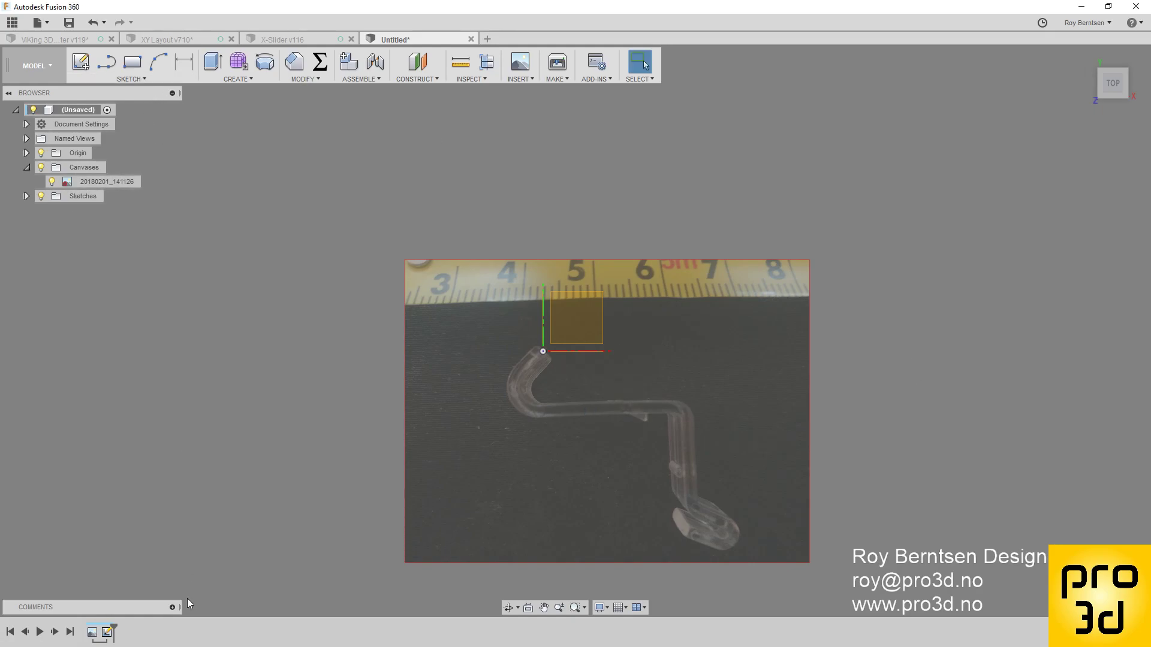
- Reopen the sketch and trace the clip from the origin: a slanted hook line about 6 mm long, a tangent arc, a horizontal line and a vertical line down
right_click(107, 633)
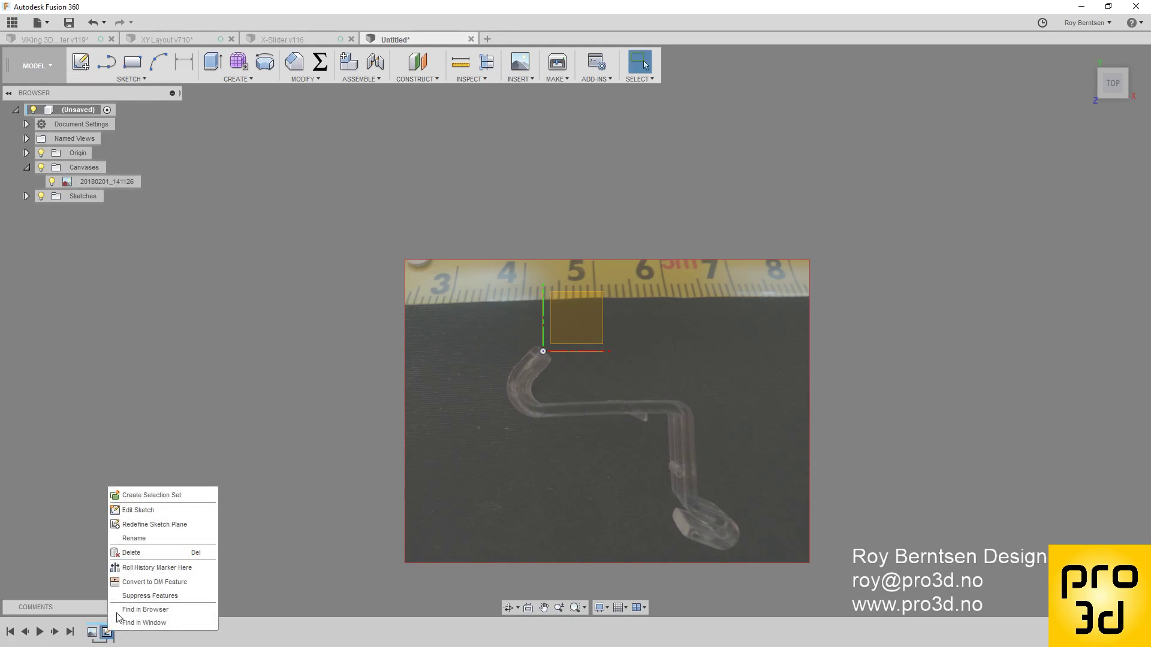
click(139, 505)
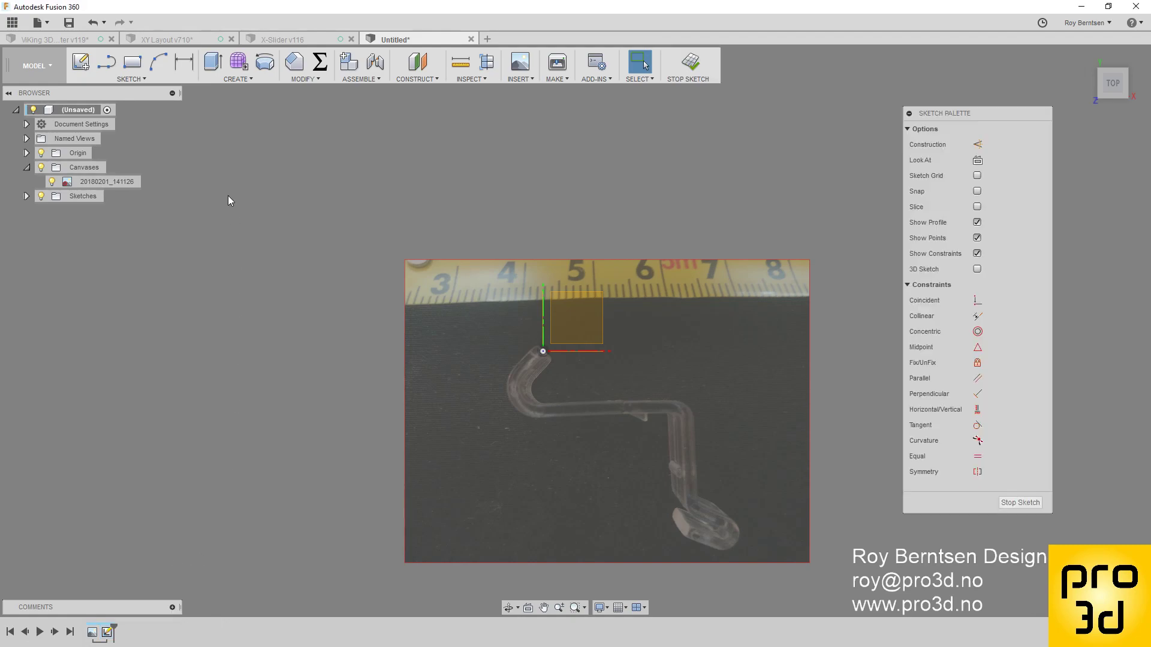
key(l)
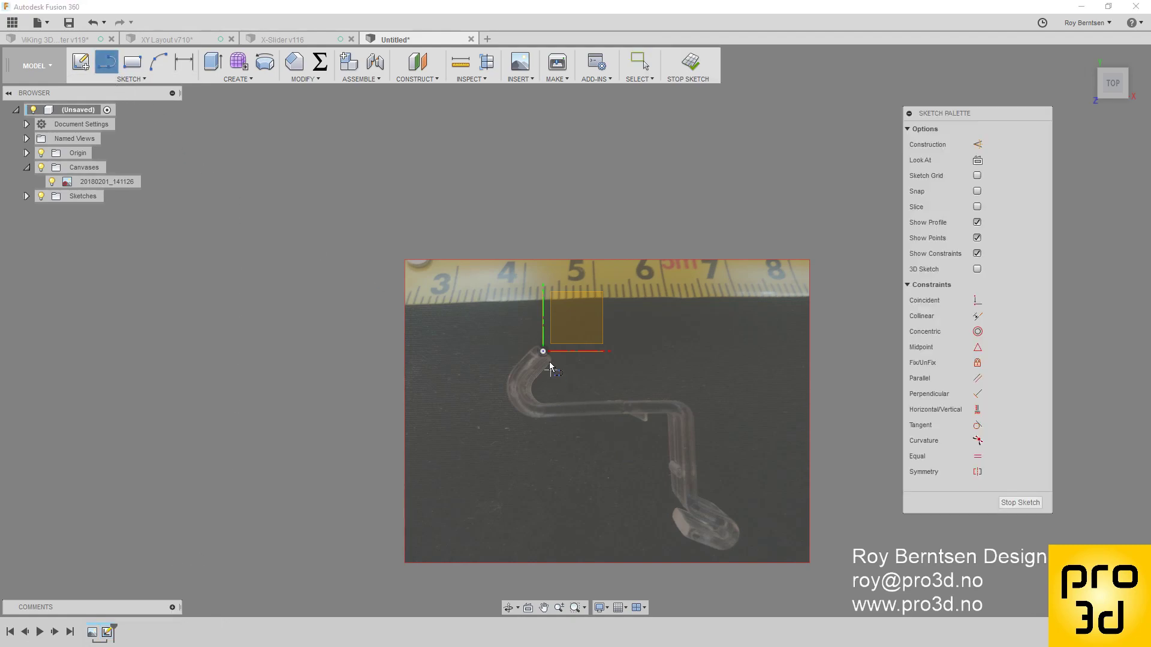
click(542, 352)
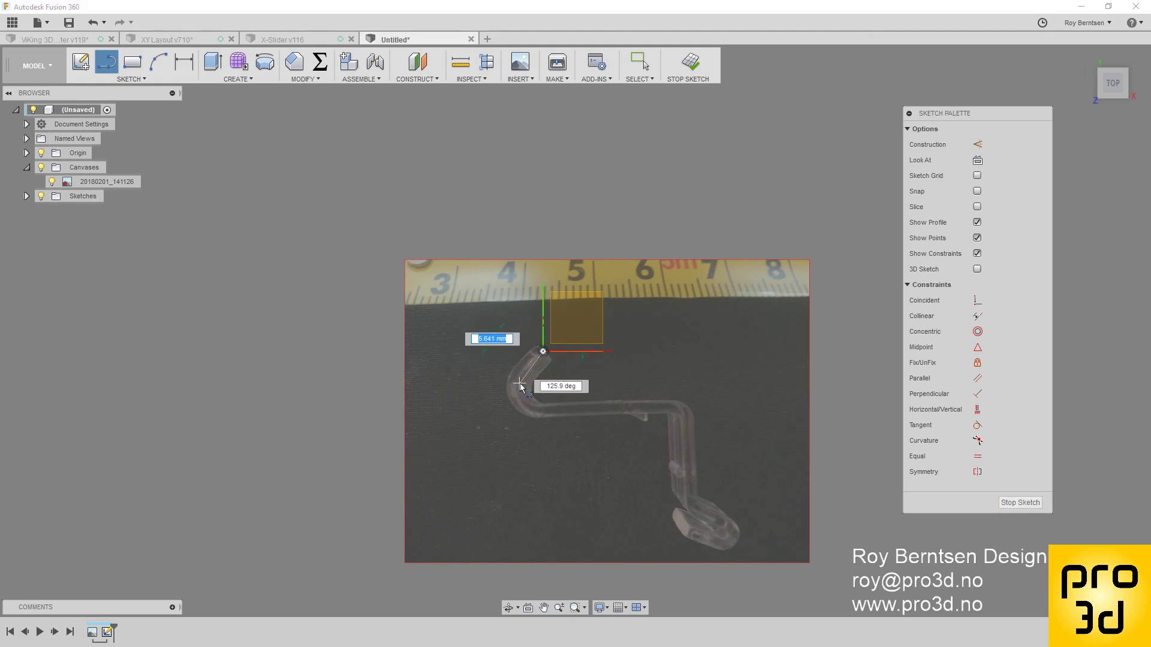
click(515, 384)
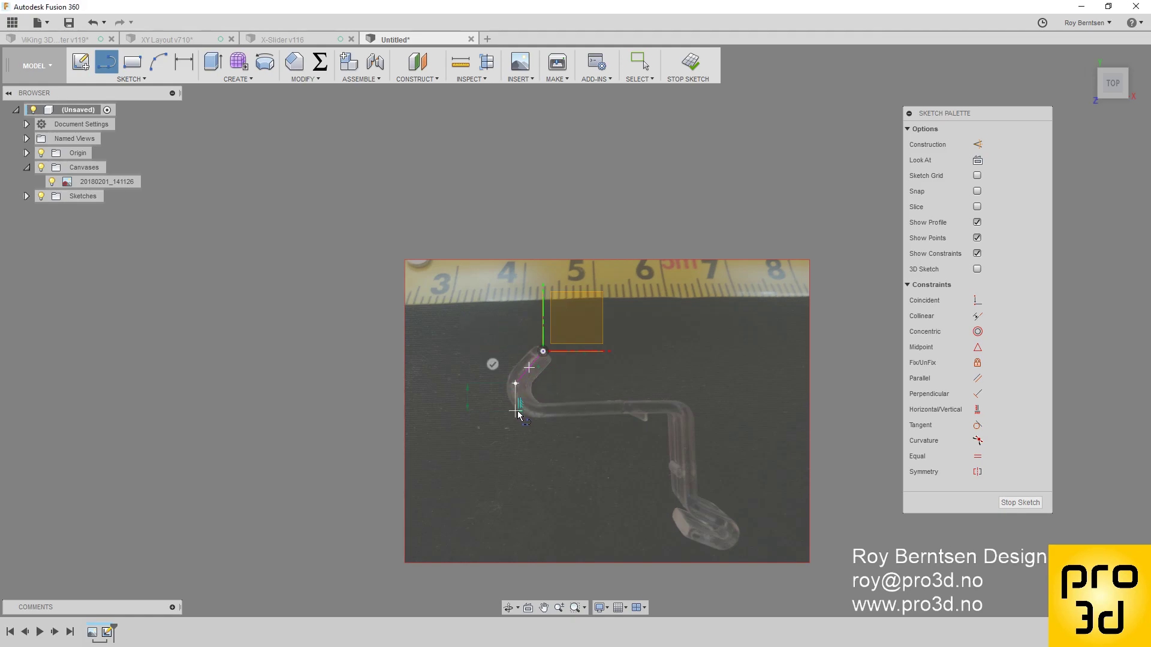
drag(514, 388, 529, 417)
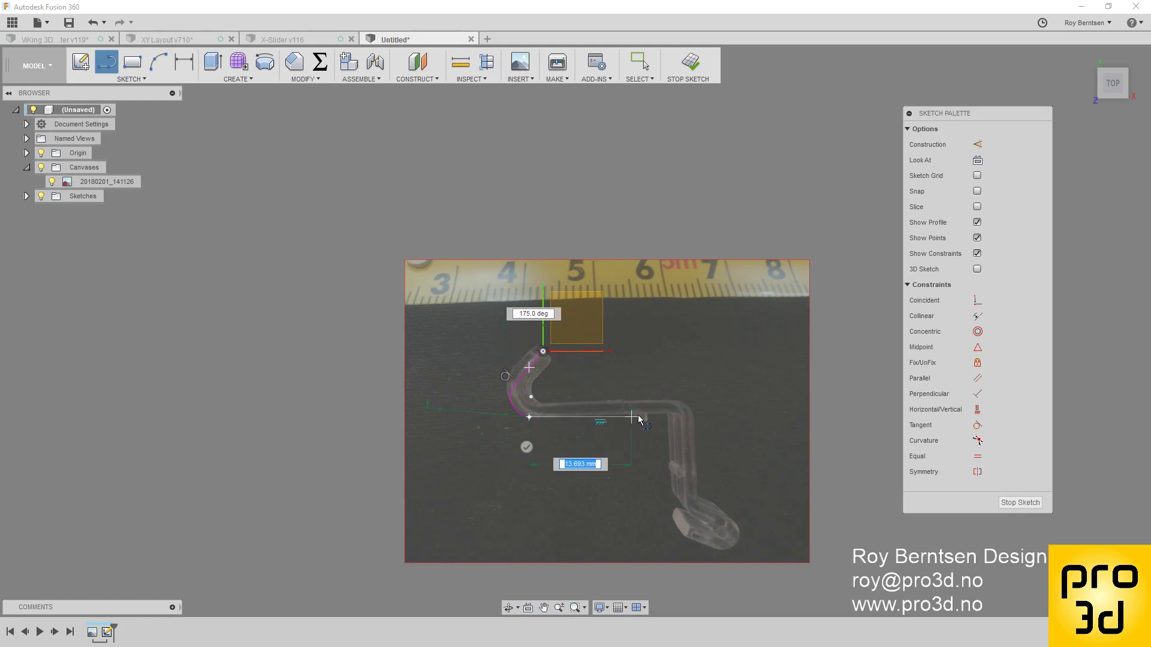
click(679, 415)
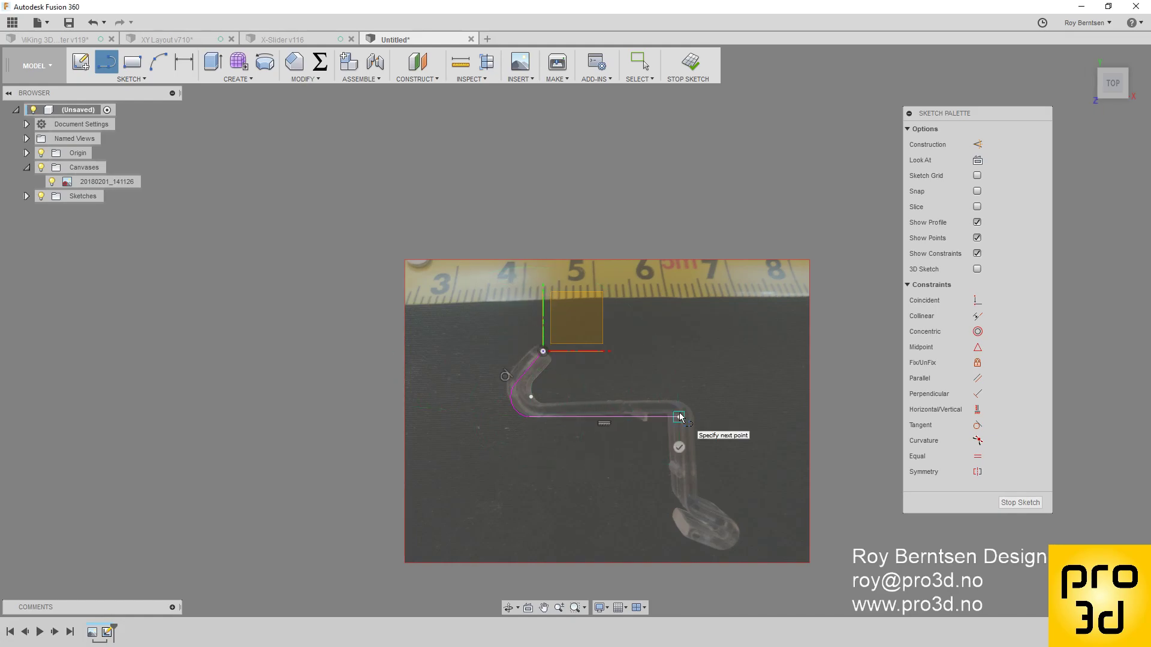
click(679, 496)
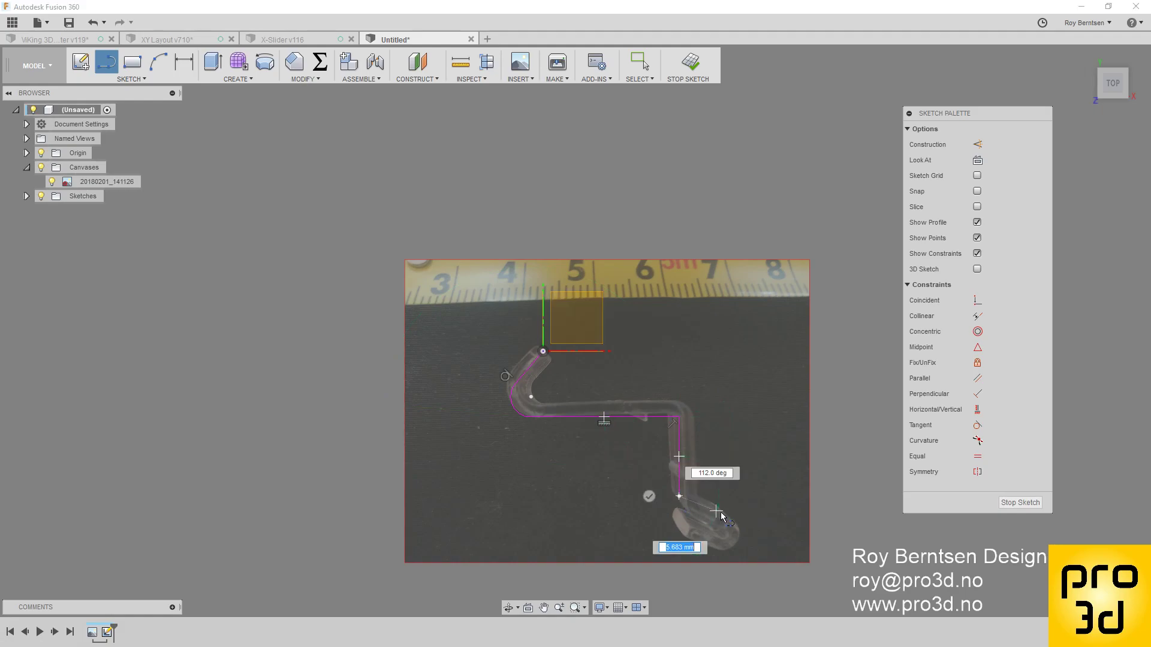
- Continue the profile around the clip's lower end with a slanted line, a tangent end arc and a parallel return line, then end the chain
click(731, 528)
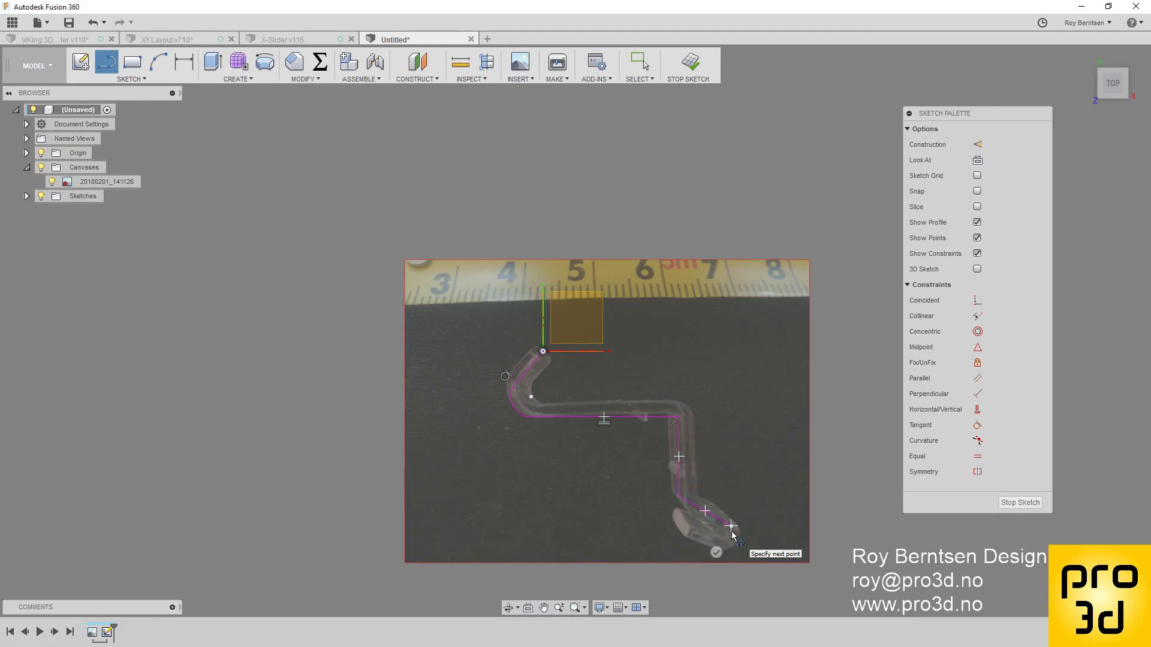
drag(731, 527, 718, 549)
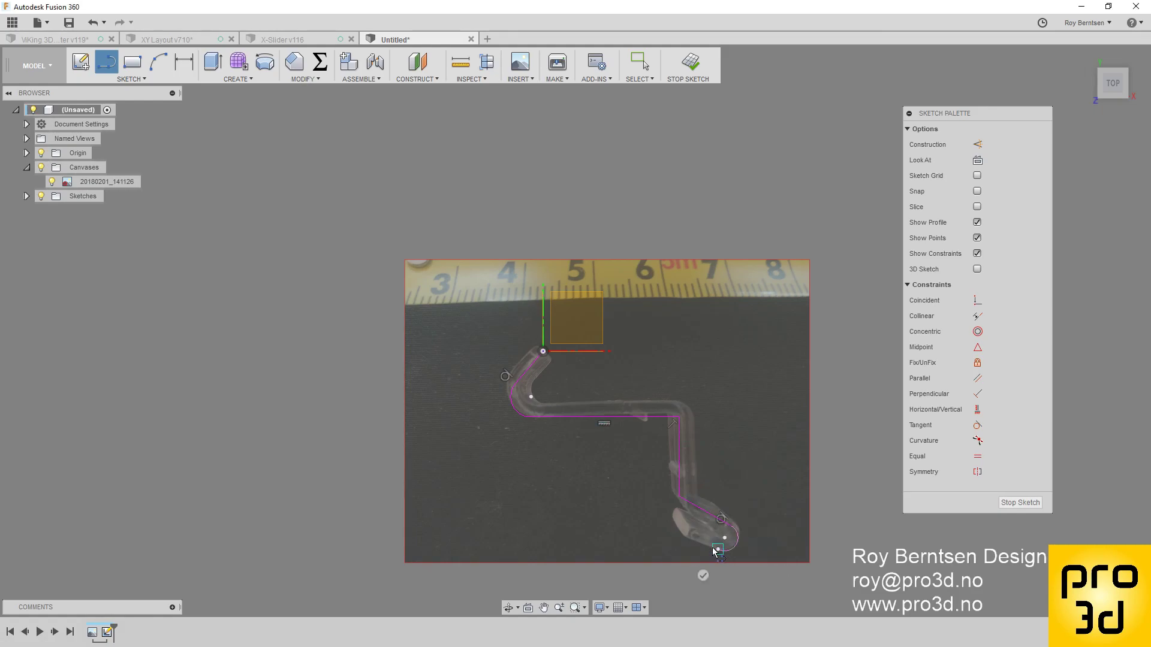
click(665, 520)
click(681, 494)
- Make the long horizontal line tangent to the upper hook arc
click(977, 426)
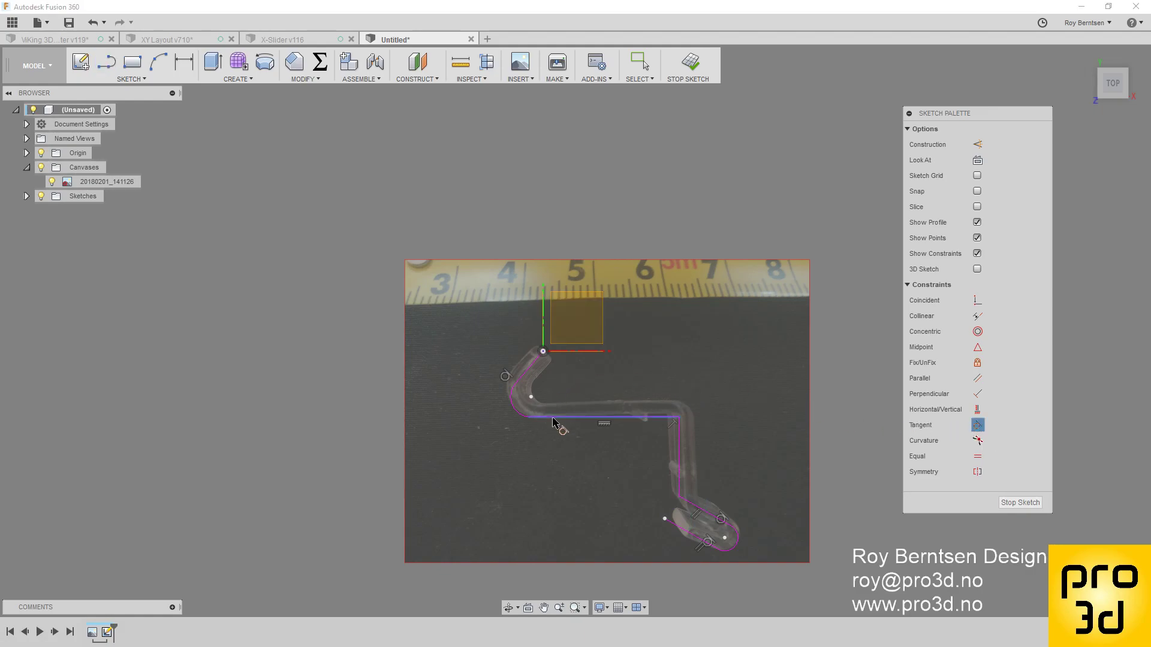
click(518, 428)
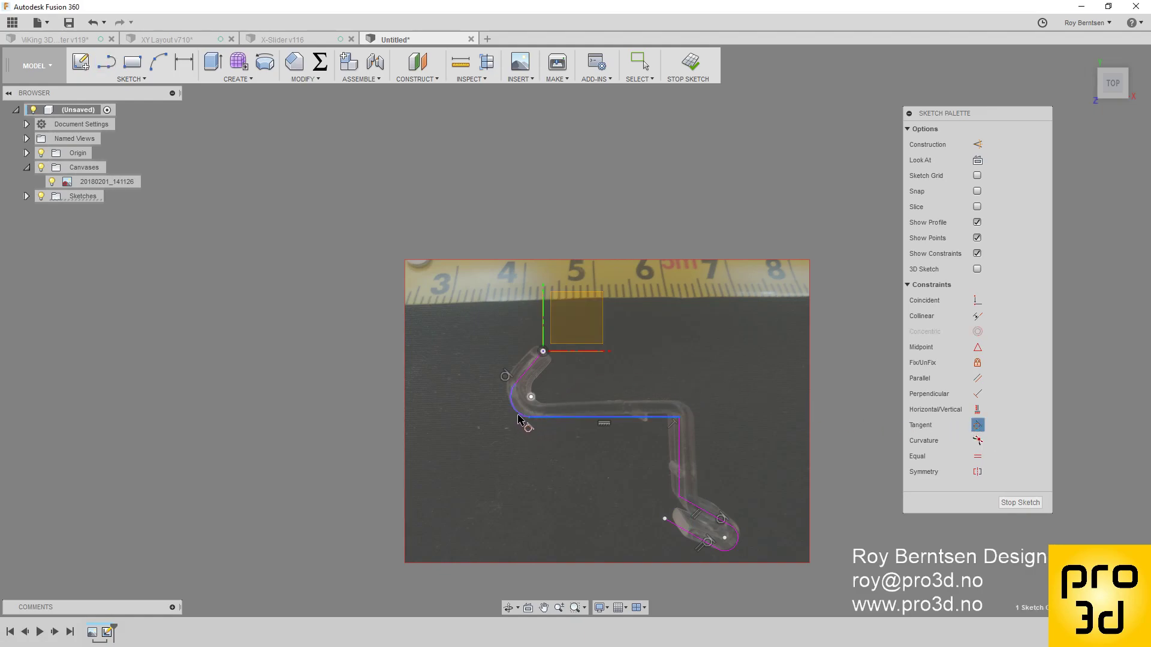
click(519, 415)
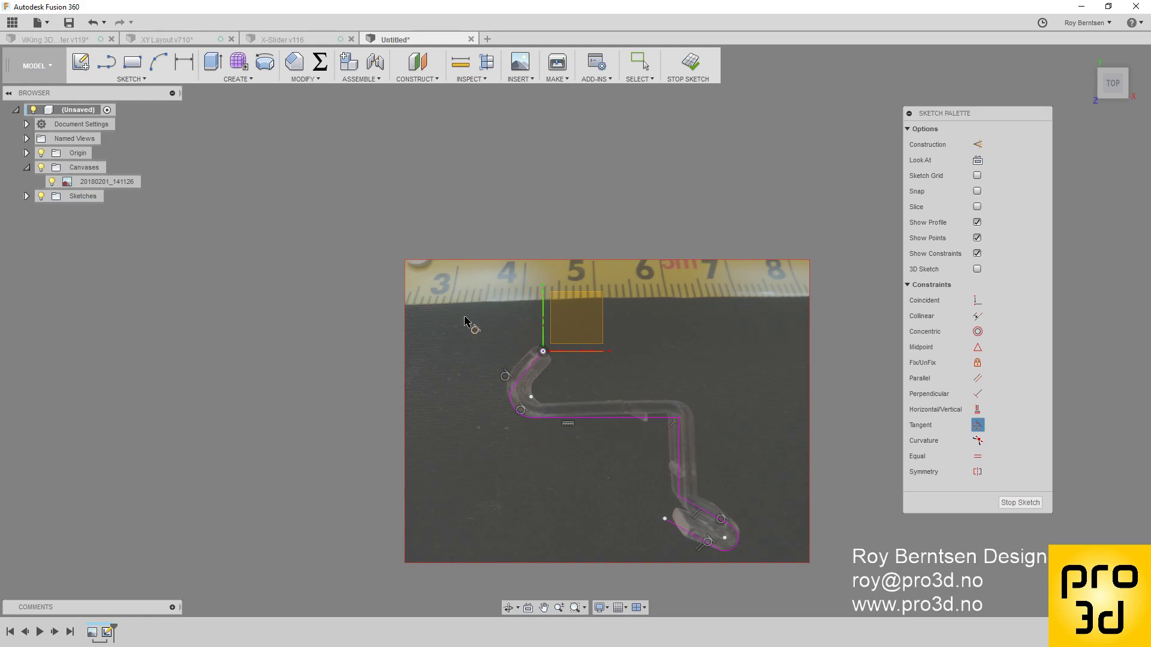
- Dimension the slanted hook line at the origin to 6 mm and the long horizontal line to 21 mm
click(185, 62)
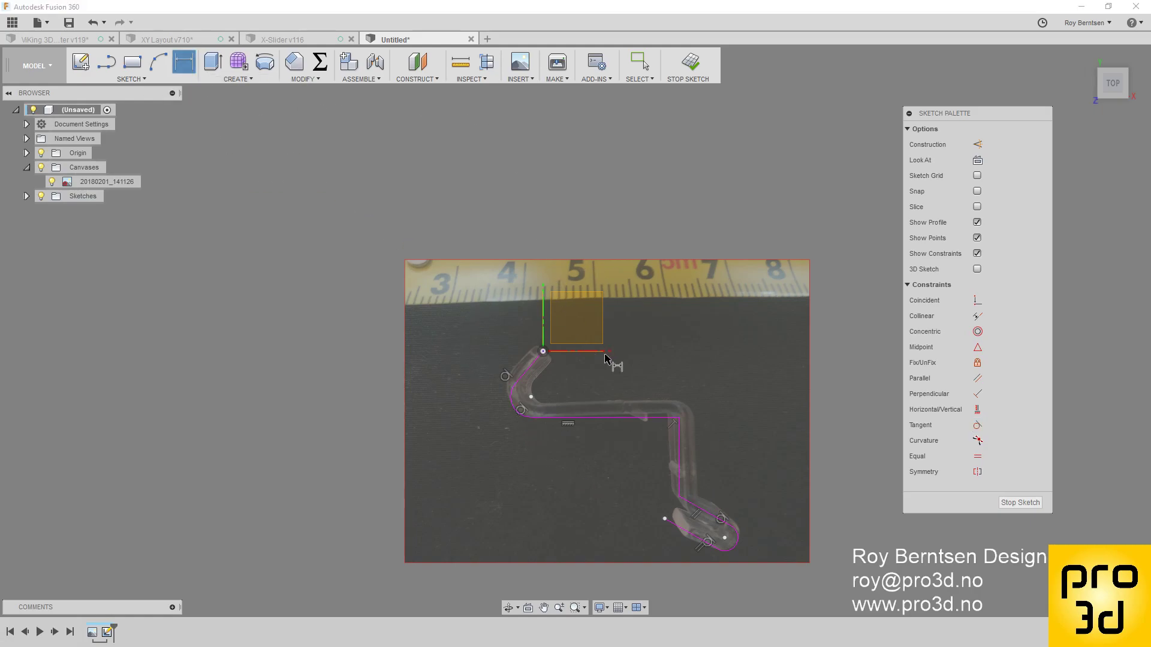
click(530, 368)
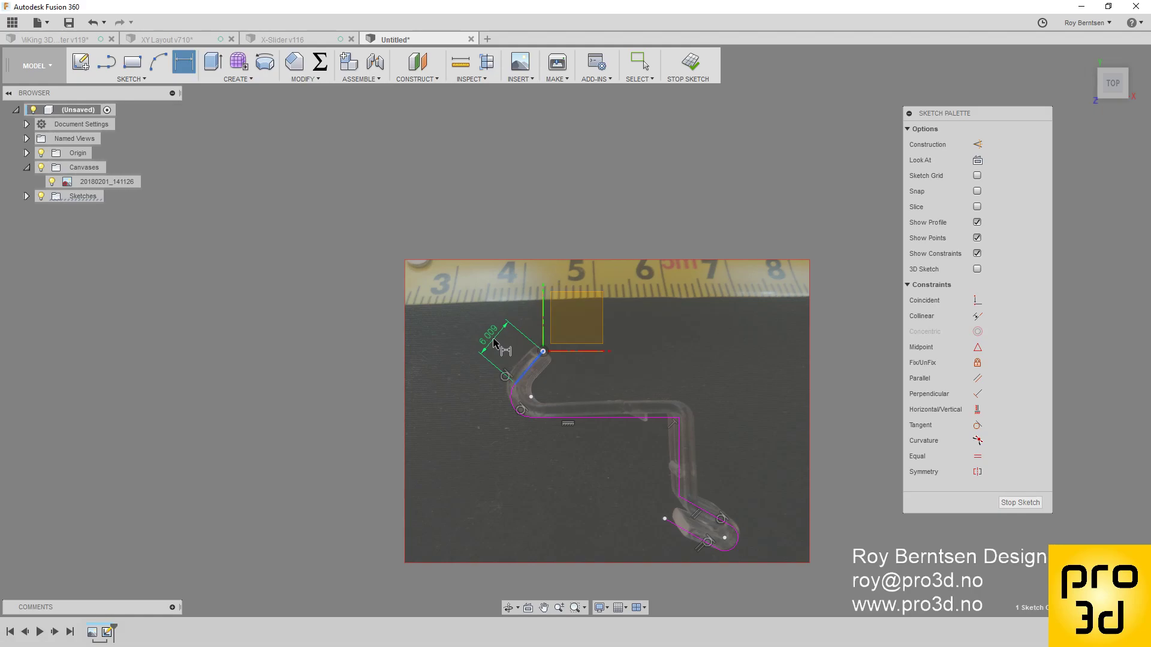
click(495, 343)
text(6)
key(Return)
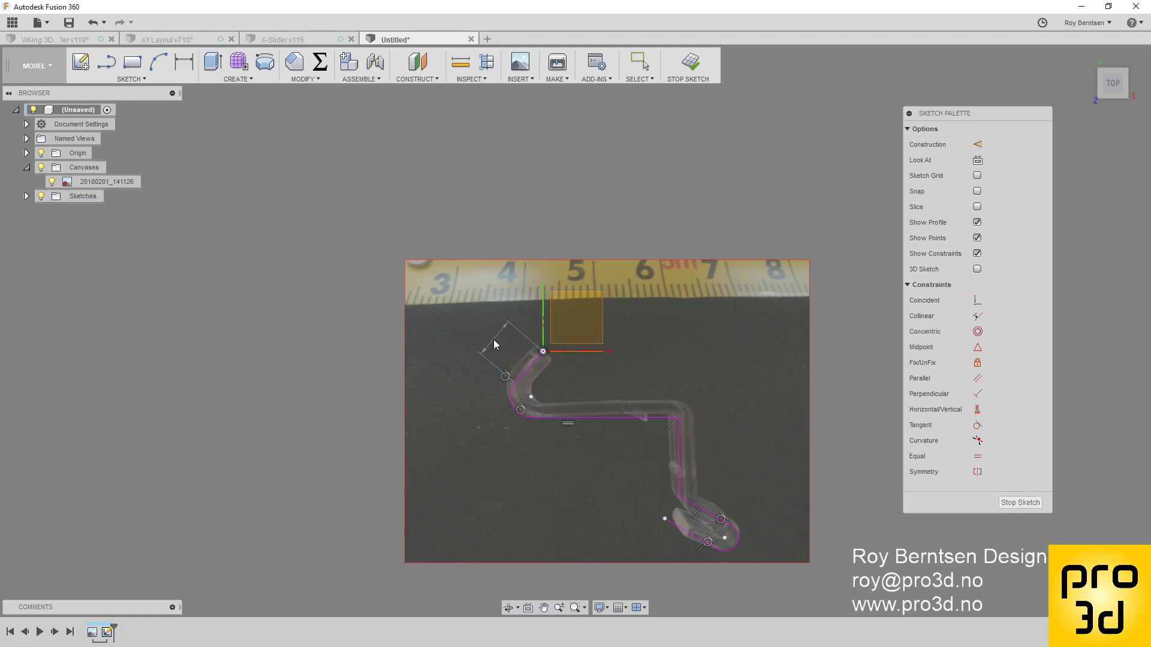
click(631, 416)
click(627, 381)
text(21)
key(Return)
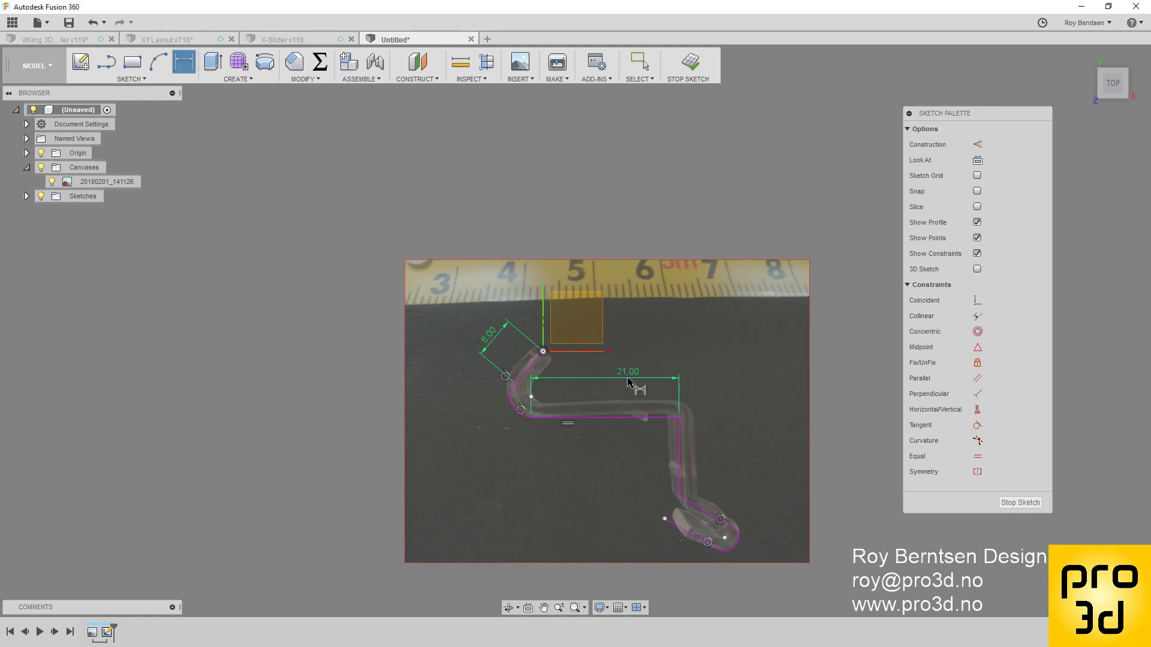
- Set the upper hook arc's radius to 3 mm and the vertical line's length to 13 mm
click(512, 408)
click(467, 427)
text(3)
key(Return)
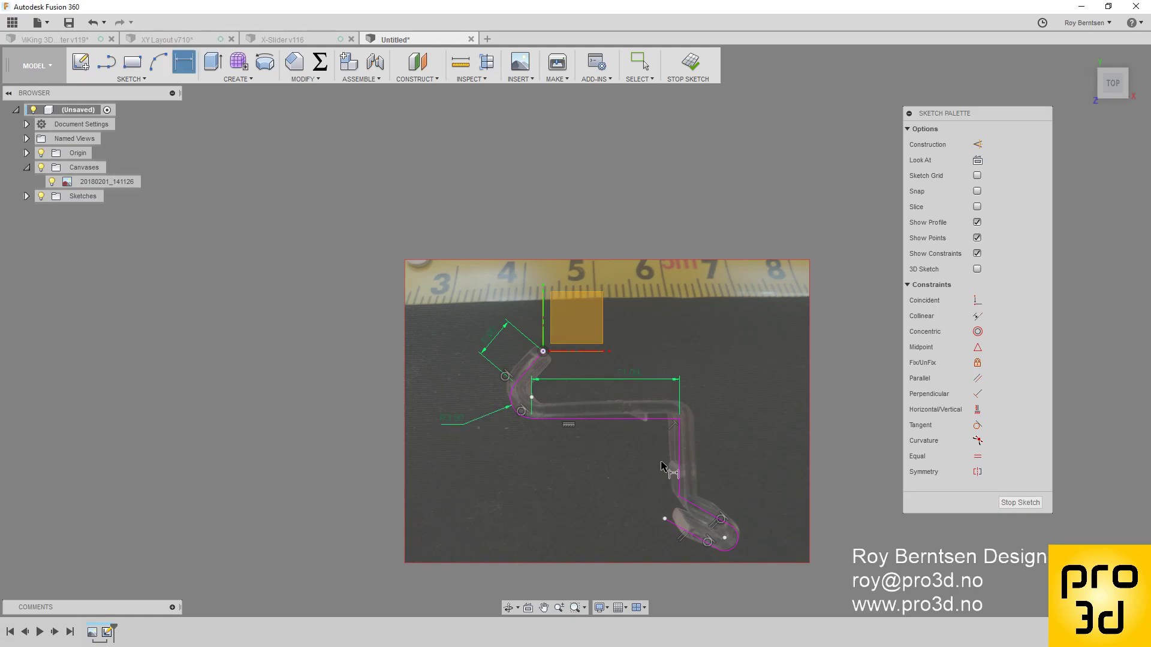
click(682, 455)
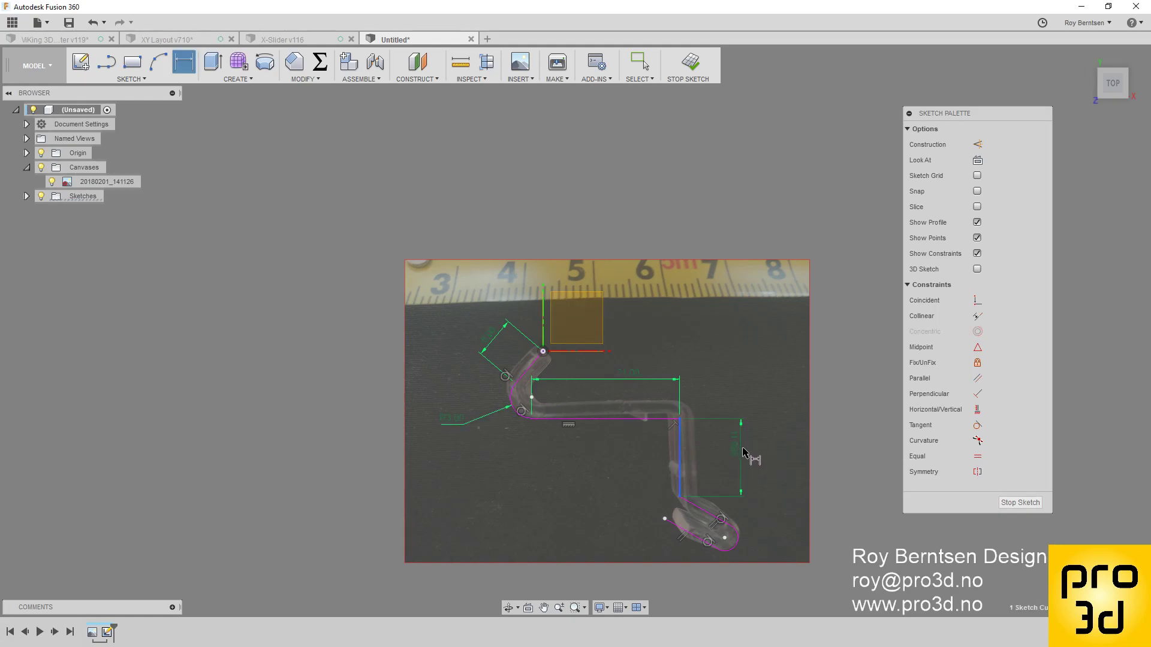
click(745, 457)
text(13)
key(Return)
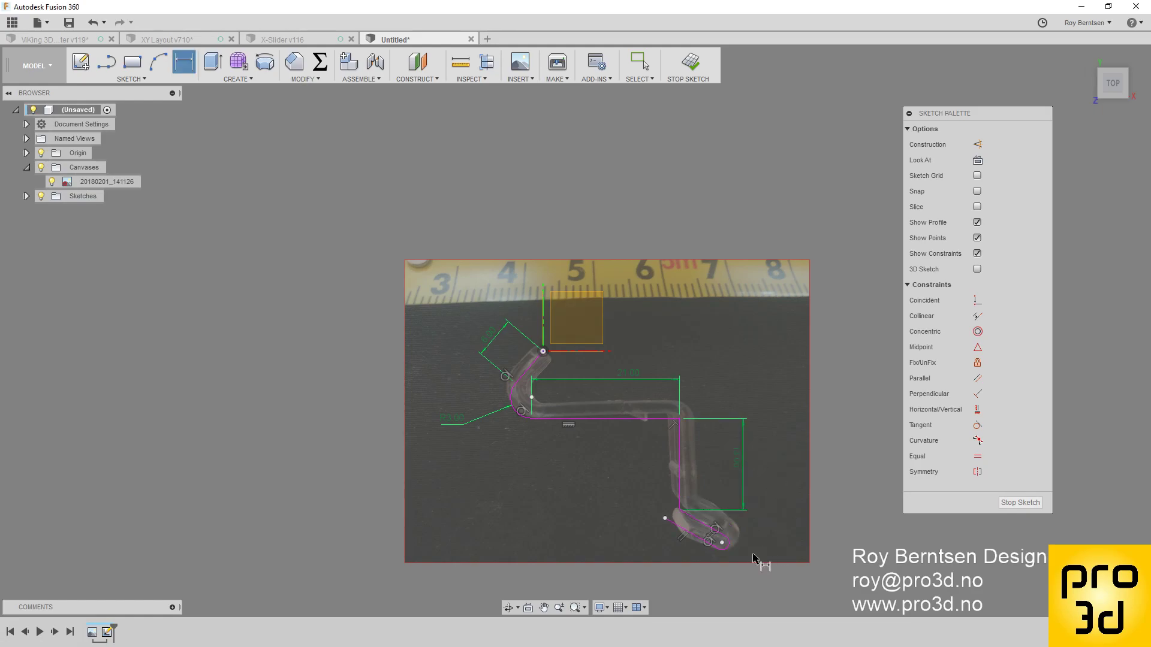
- Dimension the slanted line below the vertical leg to 7 mm and the lower end arc to a 2 mm radius
click(718, 510)
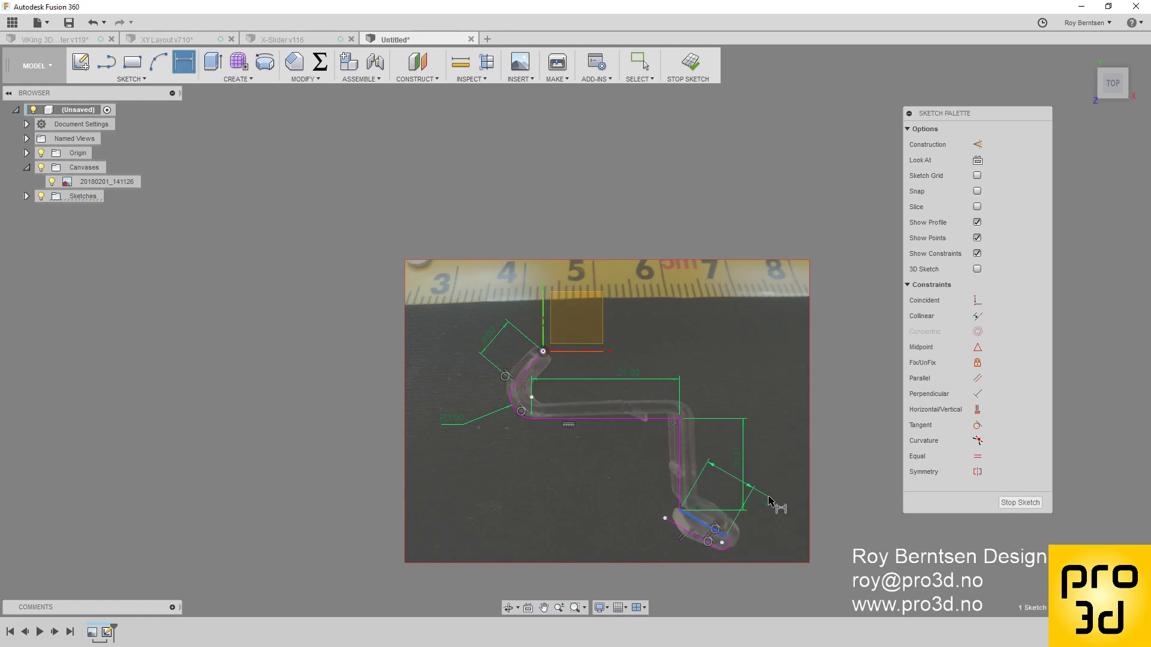
click(772, 507)
text(7)
key(Return)
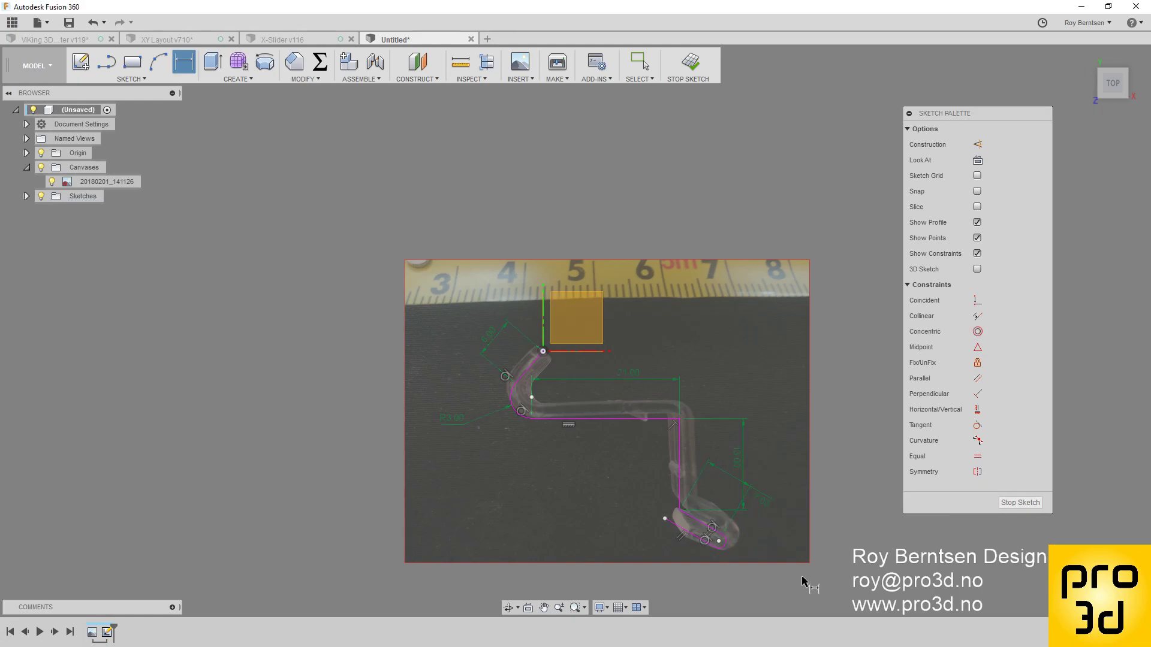
scroll(743, 566, up, 2)
scroll(743, 570, up, 2)
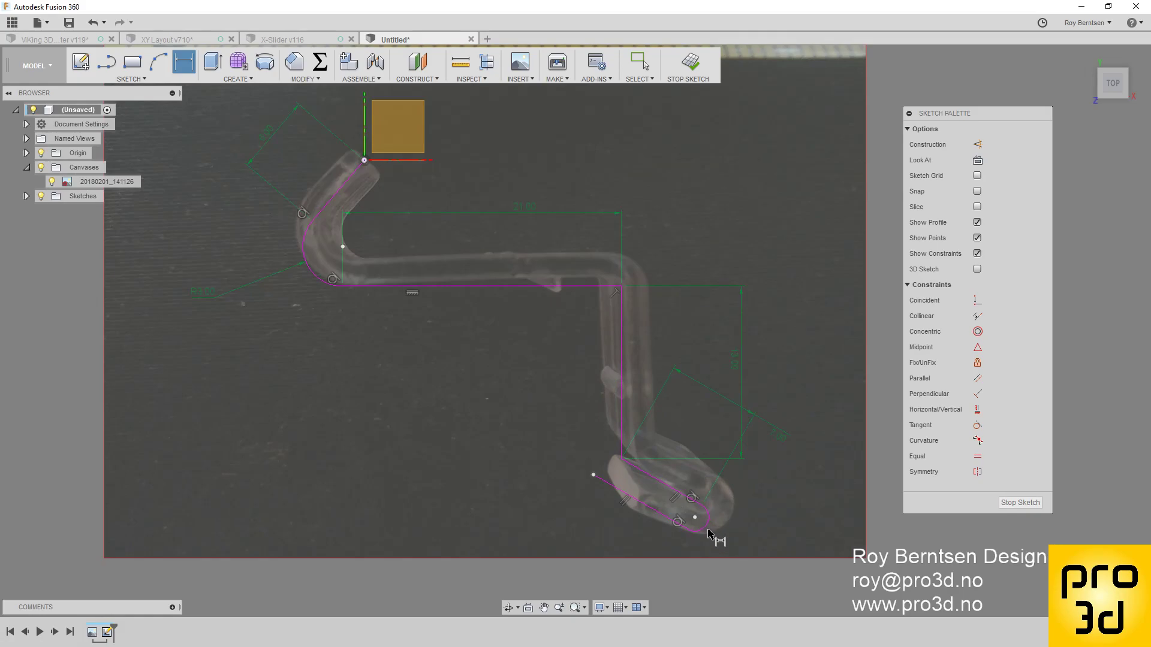
click(703, 528)
click(734, 557)
text(2)
key(Return)
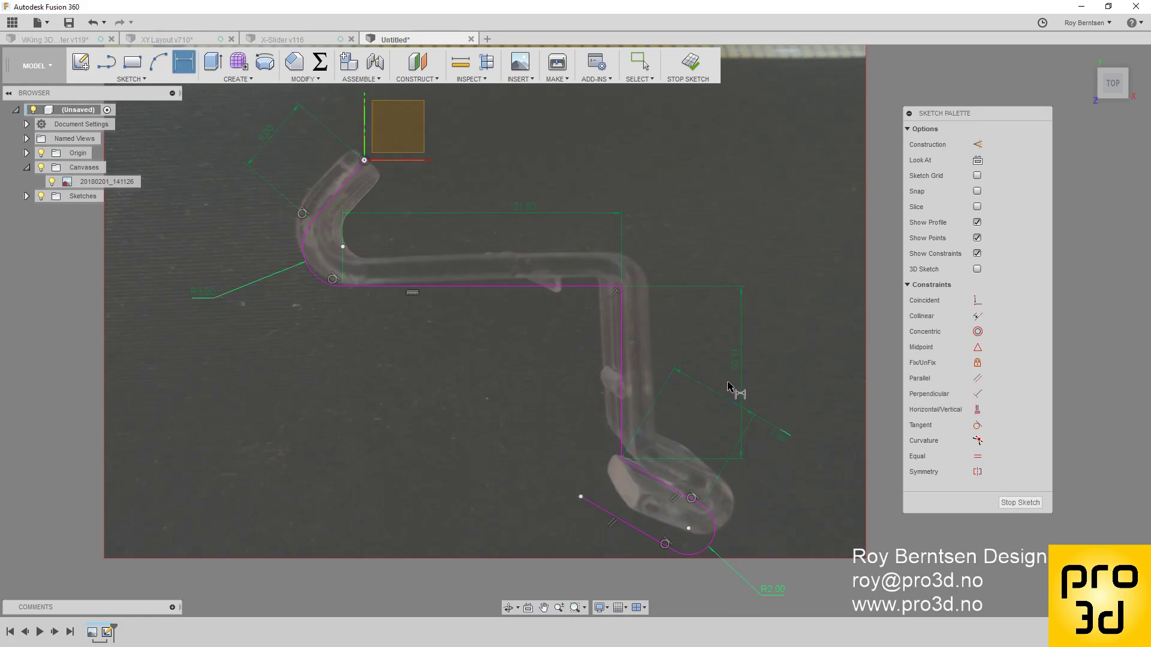
- Shorten the free return line at the clip's lower end with an aligned length dimension
scroll(732, 390, down, 2)
click(659, 494)
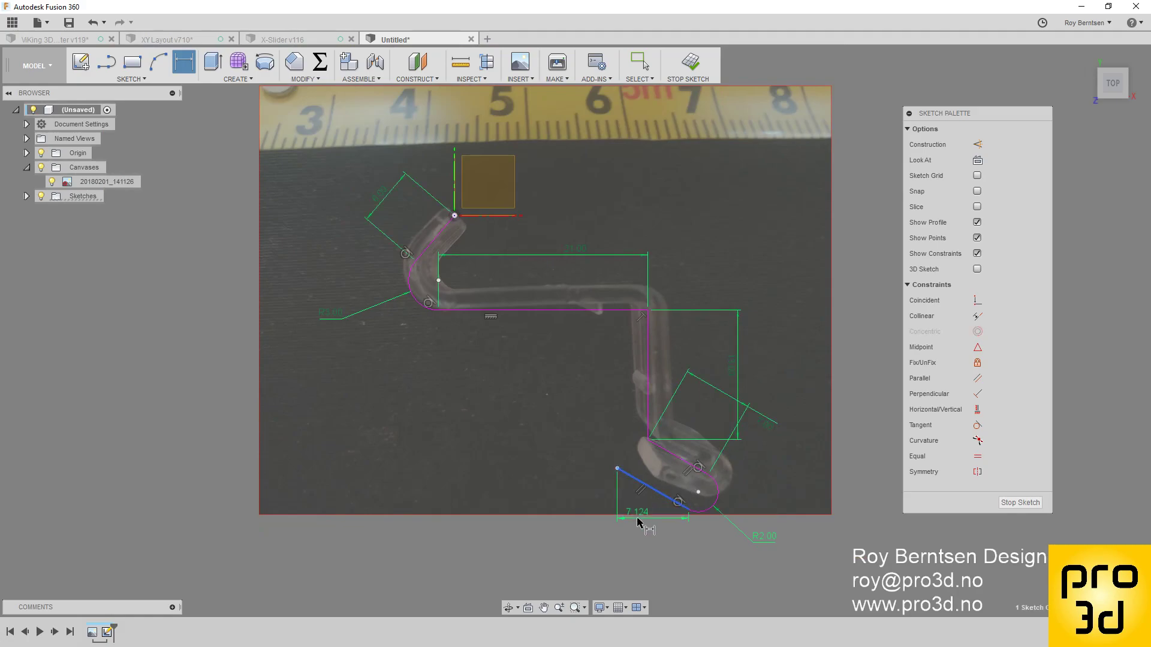
click(630, 508)
text(7)
key(Return)
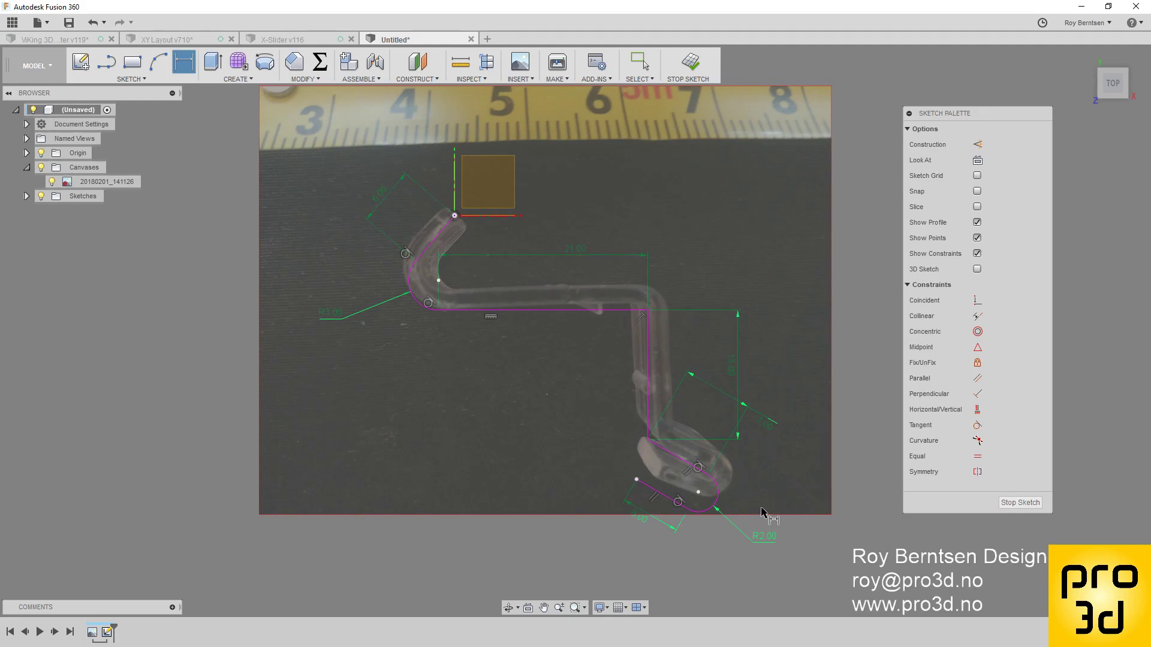
- Set the angle between the upper slanted hook line and the long horizontal line to 45 degrees
scroll(749, 502, down, 1)
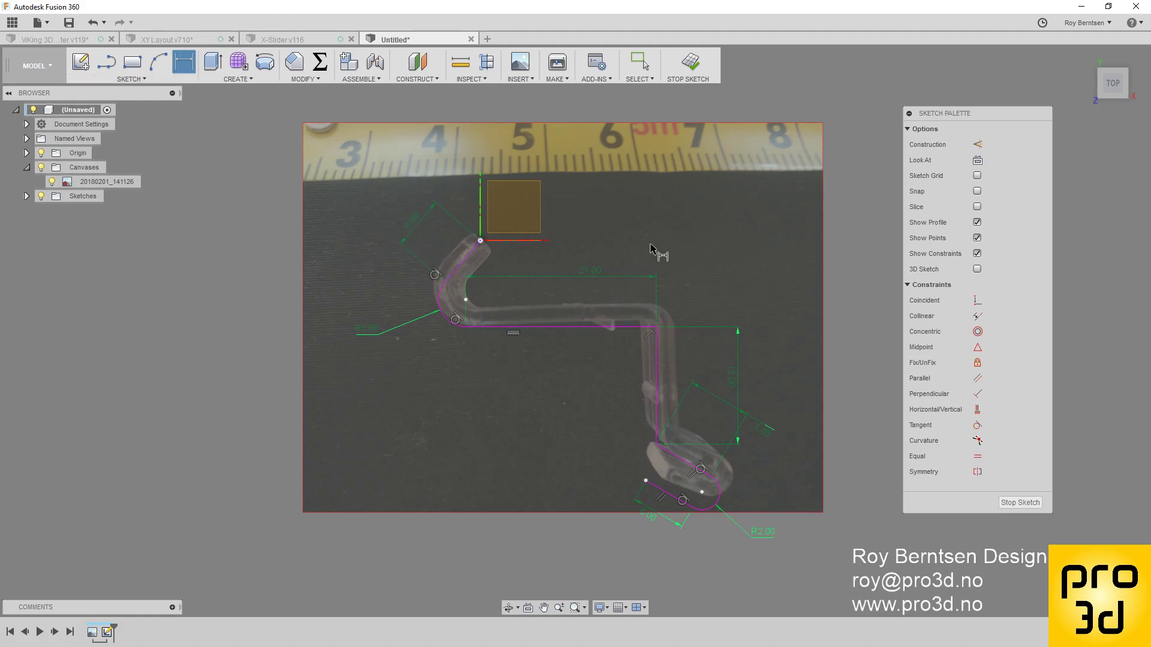
click(468, 262)
click(531, 328)
click(670, 240)
text(45)
key(Return)
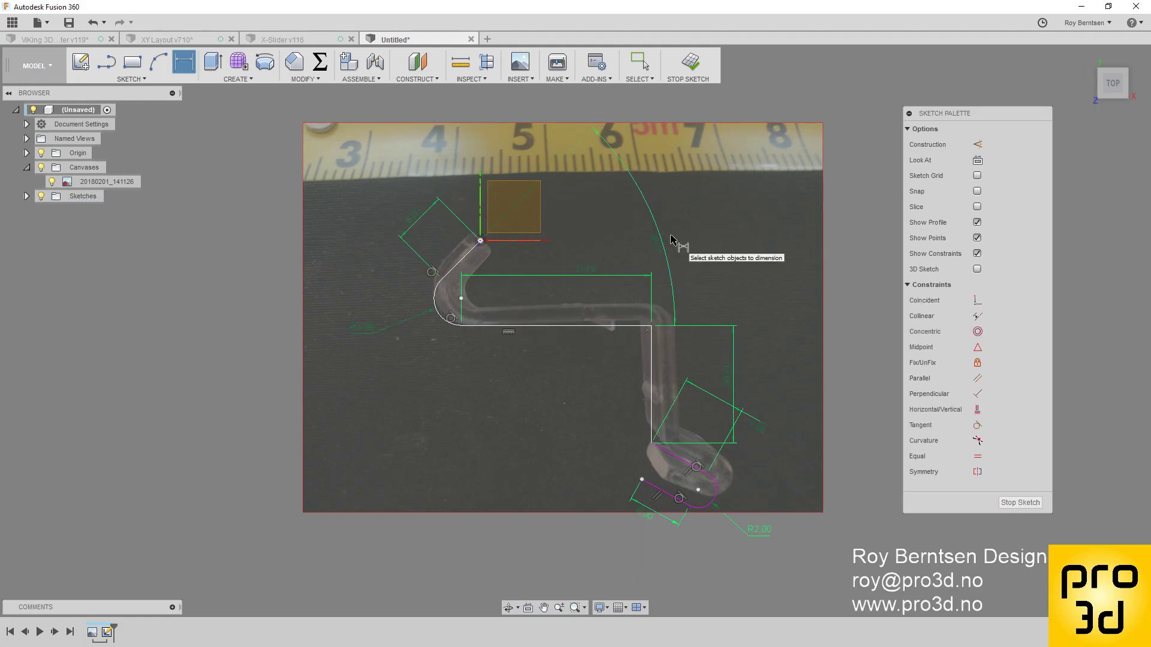
- Set the angle between the lower slanted line and the horizontal line to 30 degrees and finish the sketch
click(697, 468)
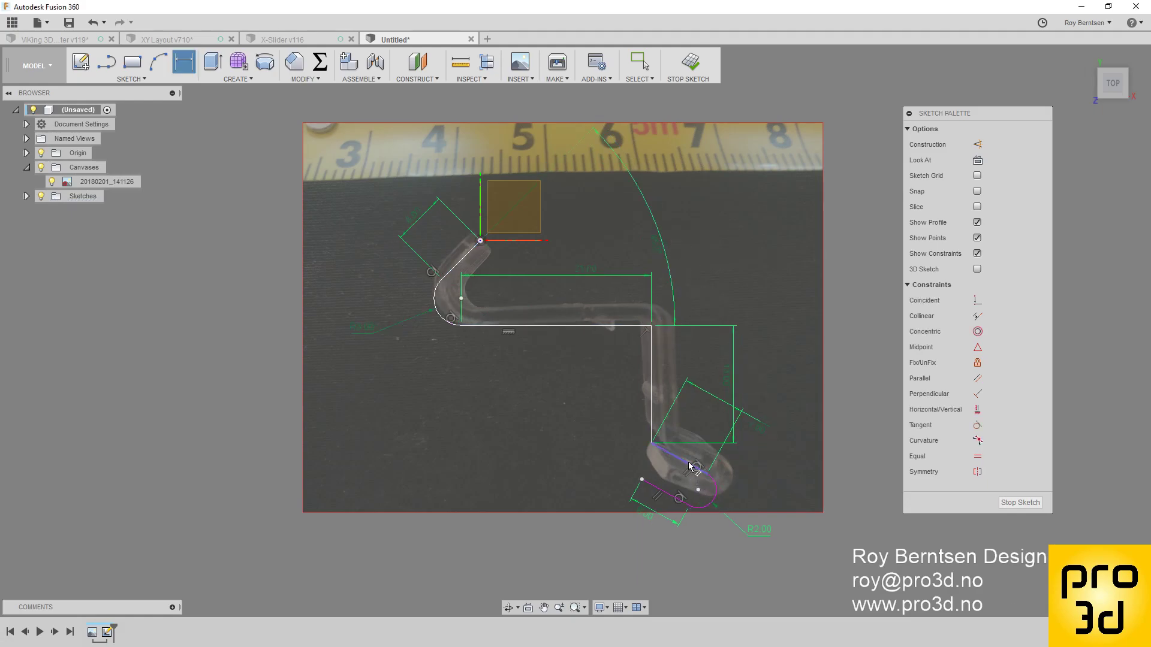
click(636, 328)
click(817, 466)
text(30)
key(Return)
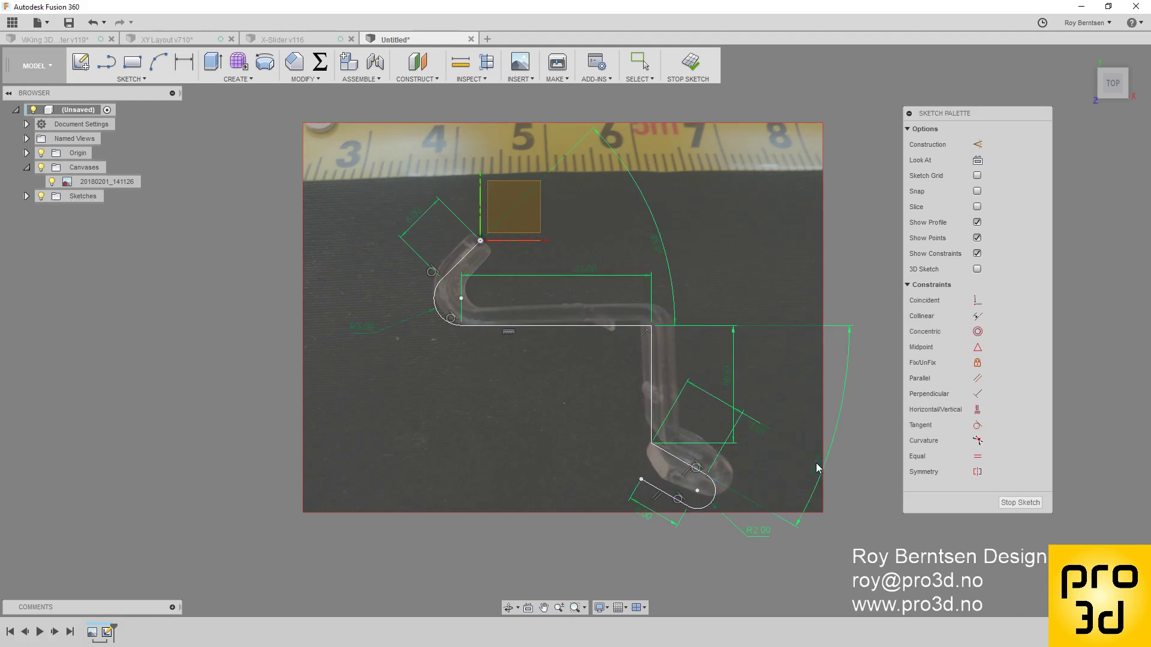
click(1020, 503)
- Move the canvas by X -1.654 mm and Y -0.926 mm so the photographed clip lines up with the sketched profile
right_click(78, 180)
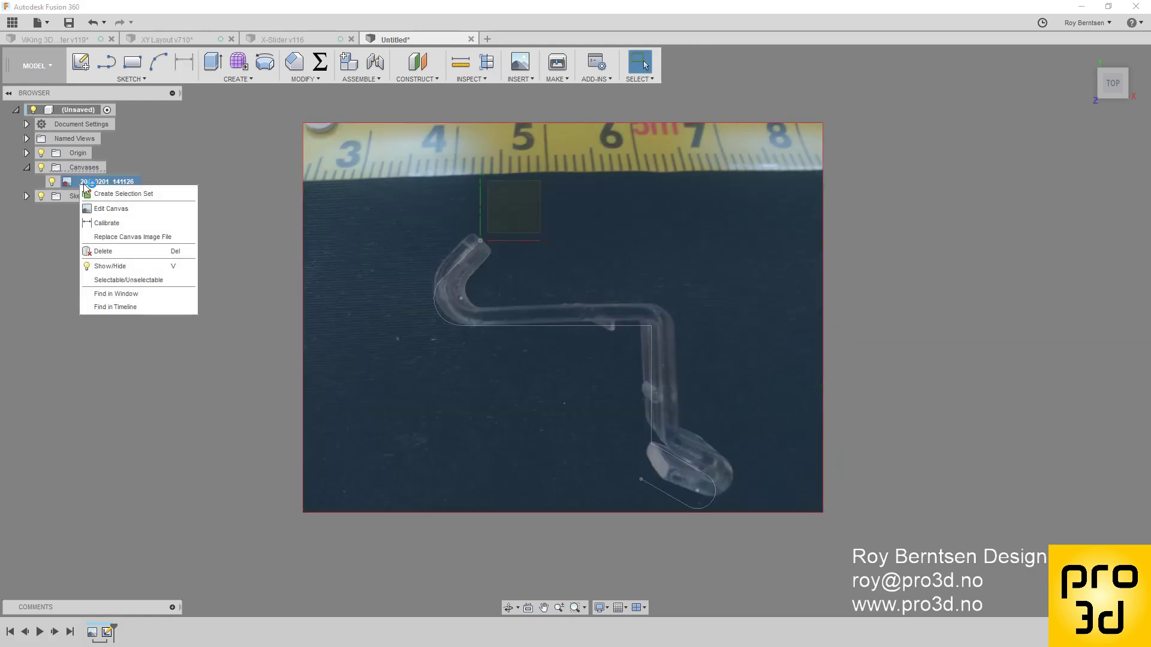
click(101, 204)
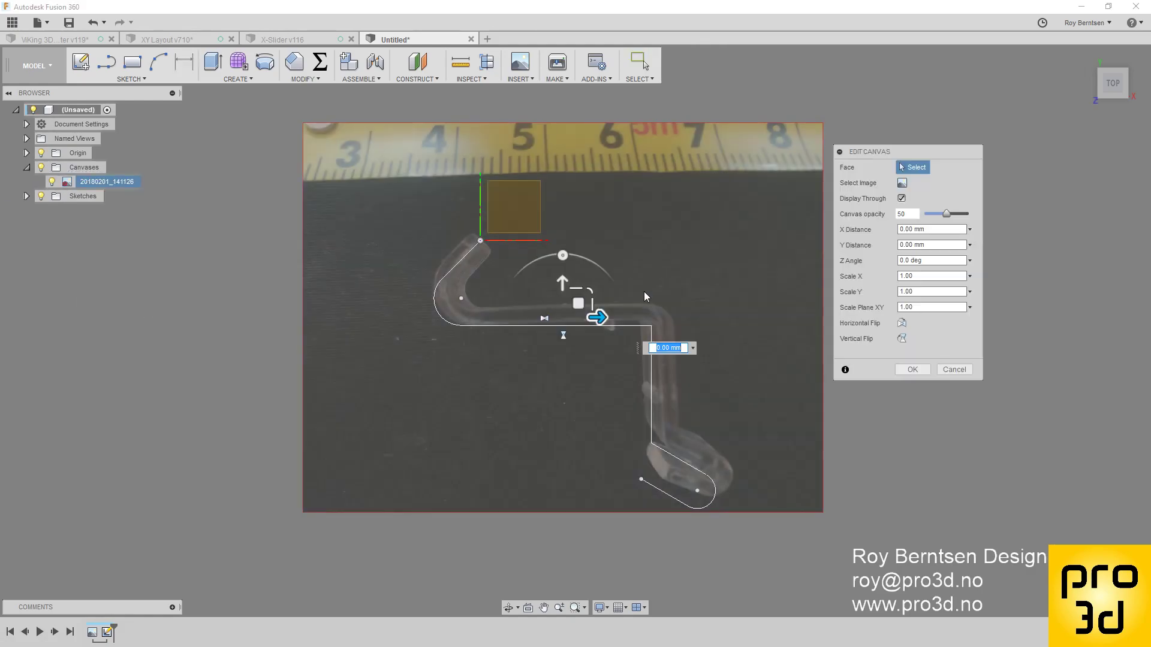
drag(584, 304, 563, 311)
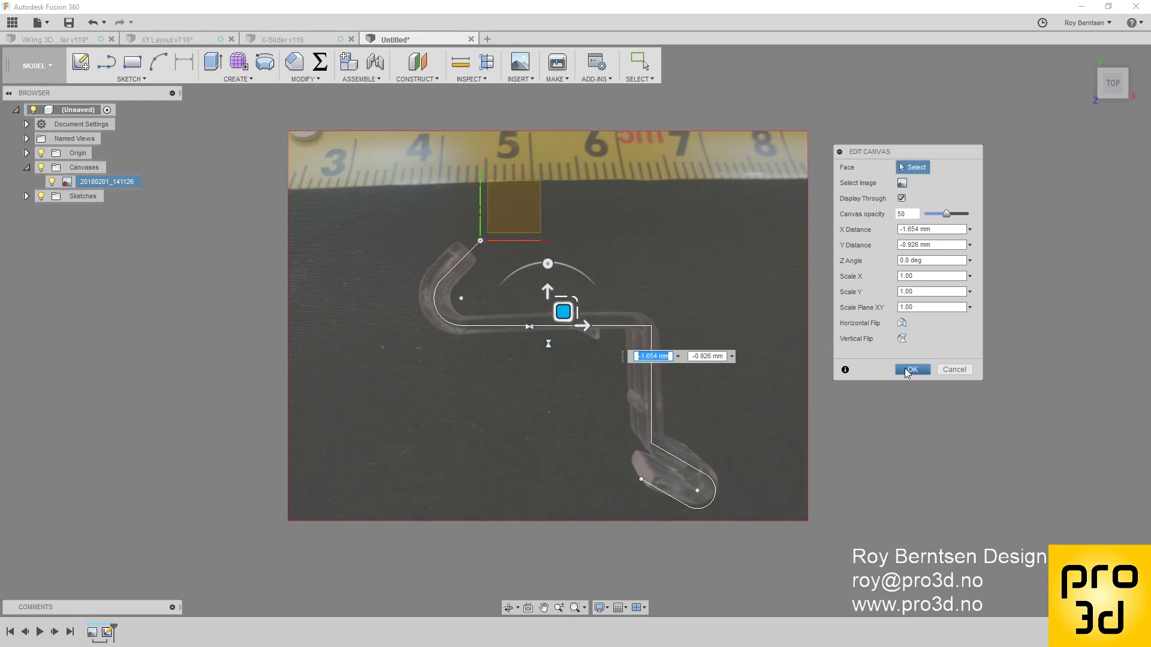
click(905, 368)
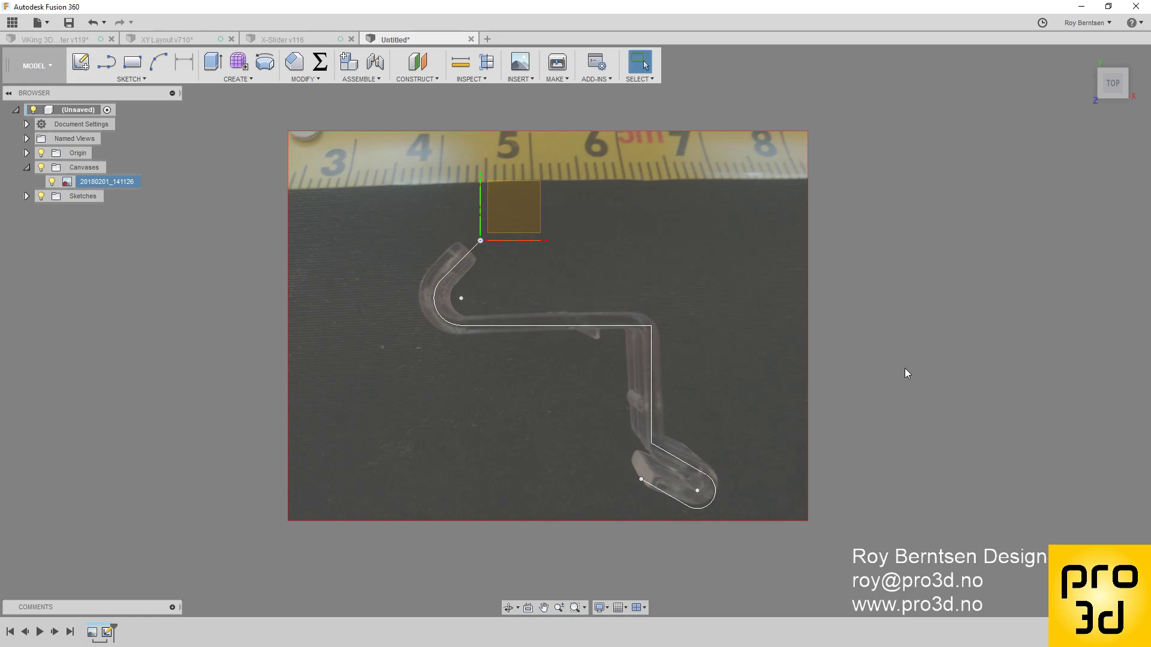
click(1087, 57)
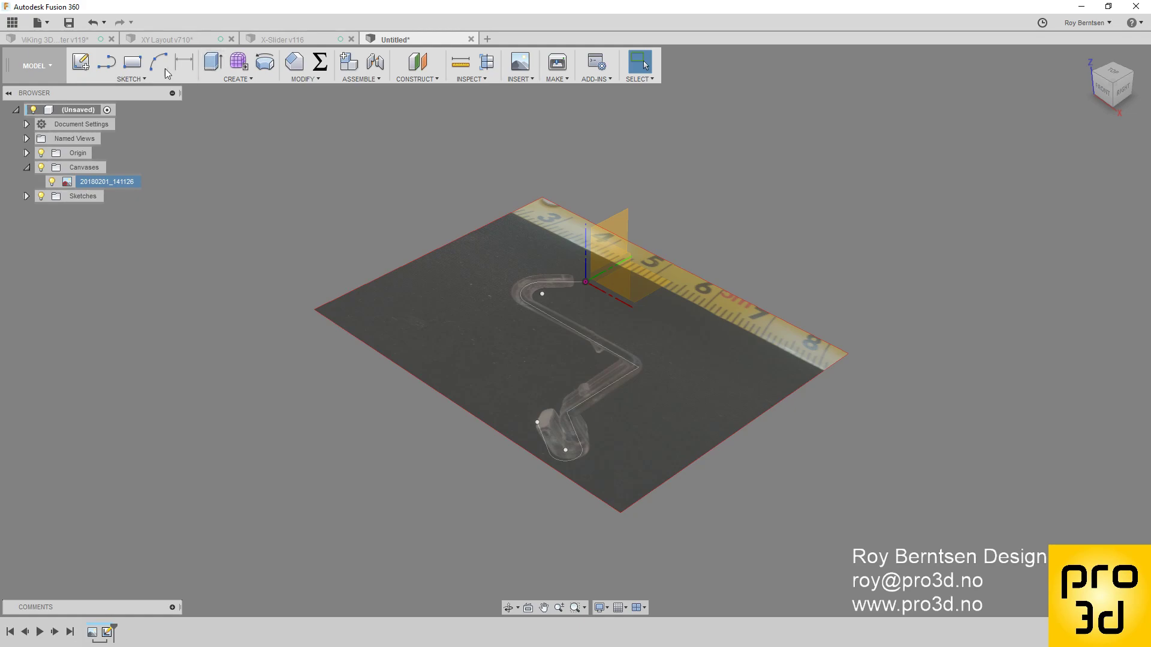
- Switch to the Patch workspace and extrude the clip's sketch profile as an 11.5 mm surface
click(35, 65)
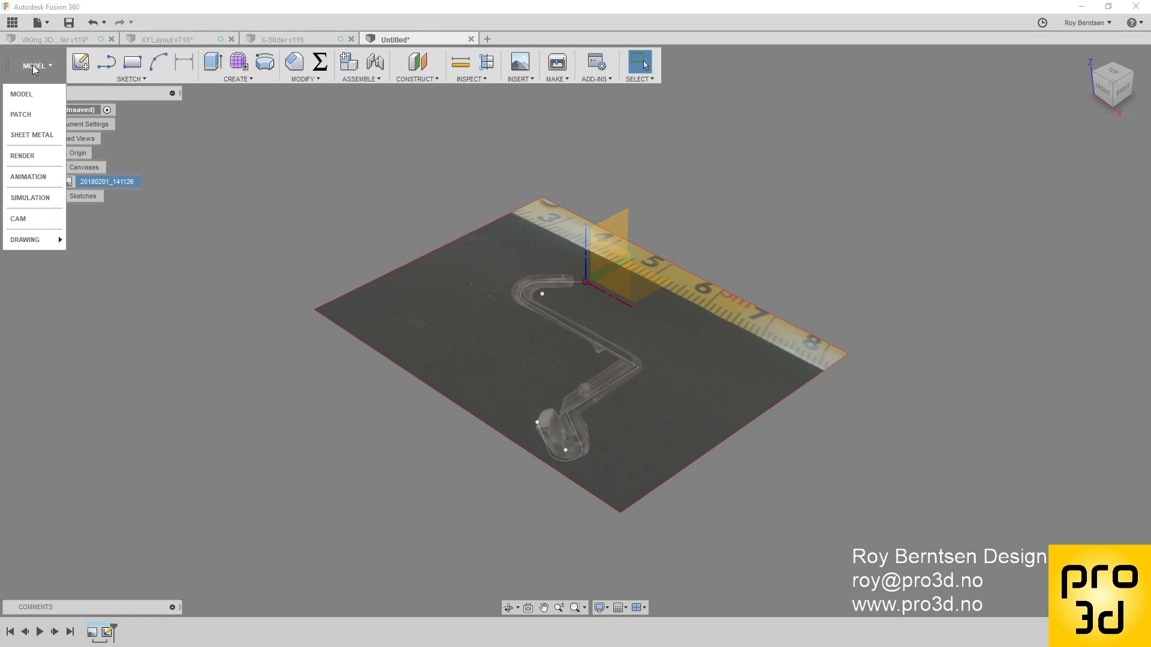
click(25, 119)
click(219, 66)
click(227, 89)
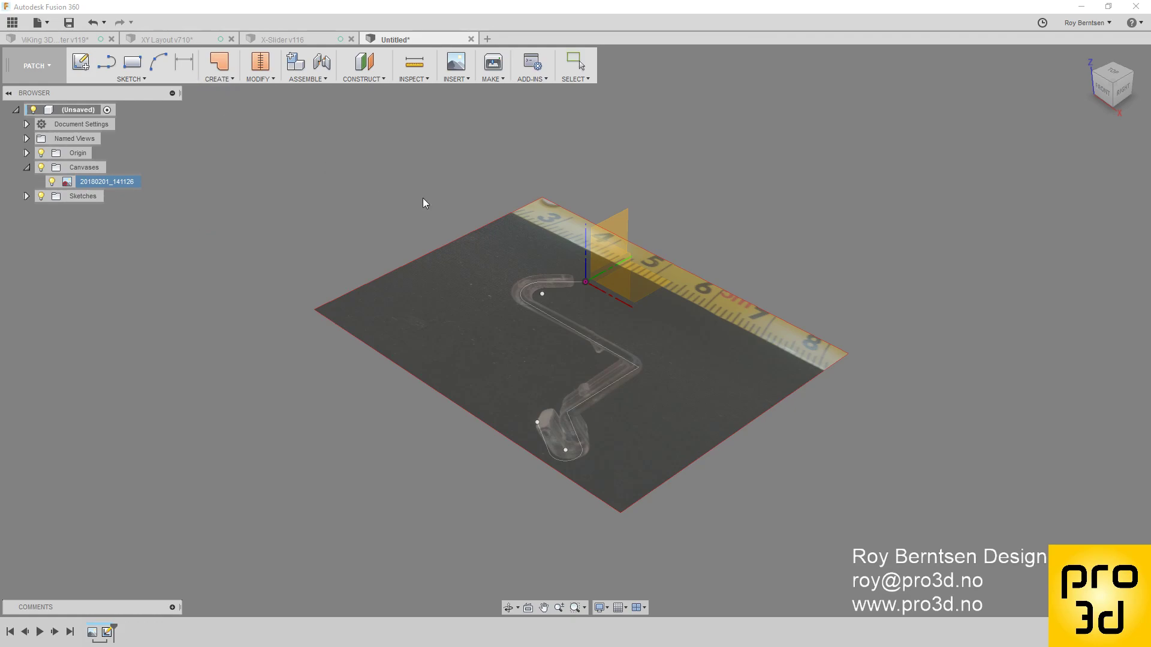
click(603, 344)
drag(568, 359, 564, 324)
text(11,5)
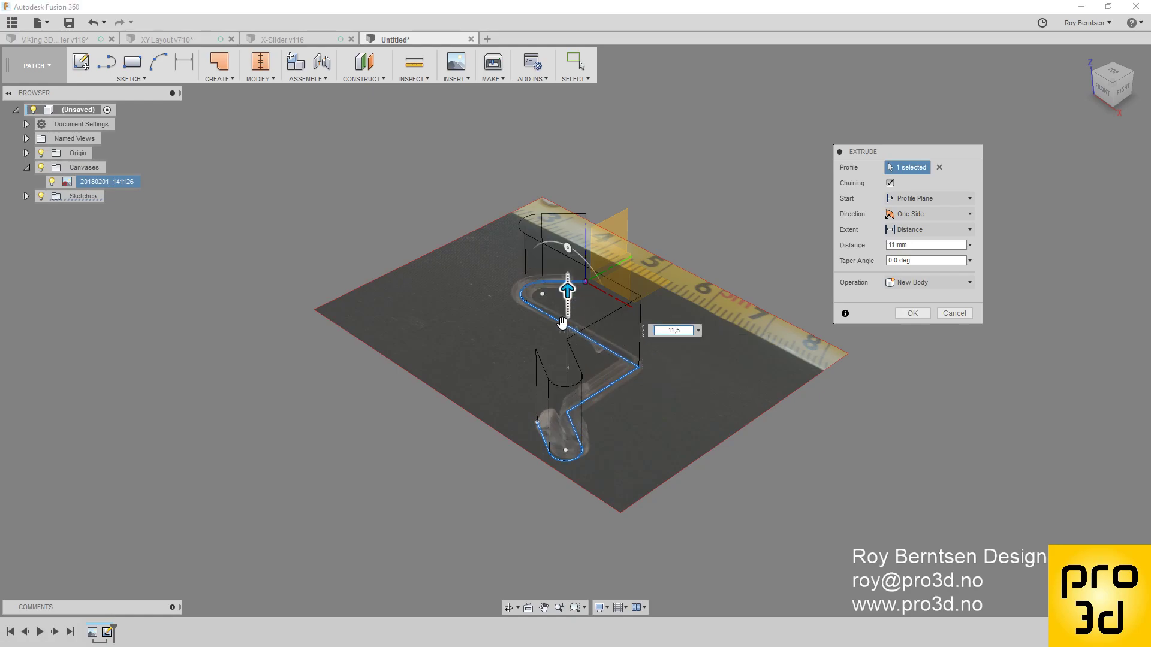
key(Return)
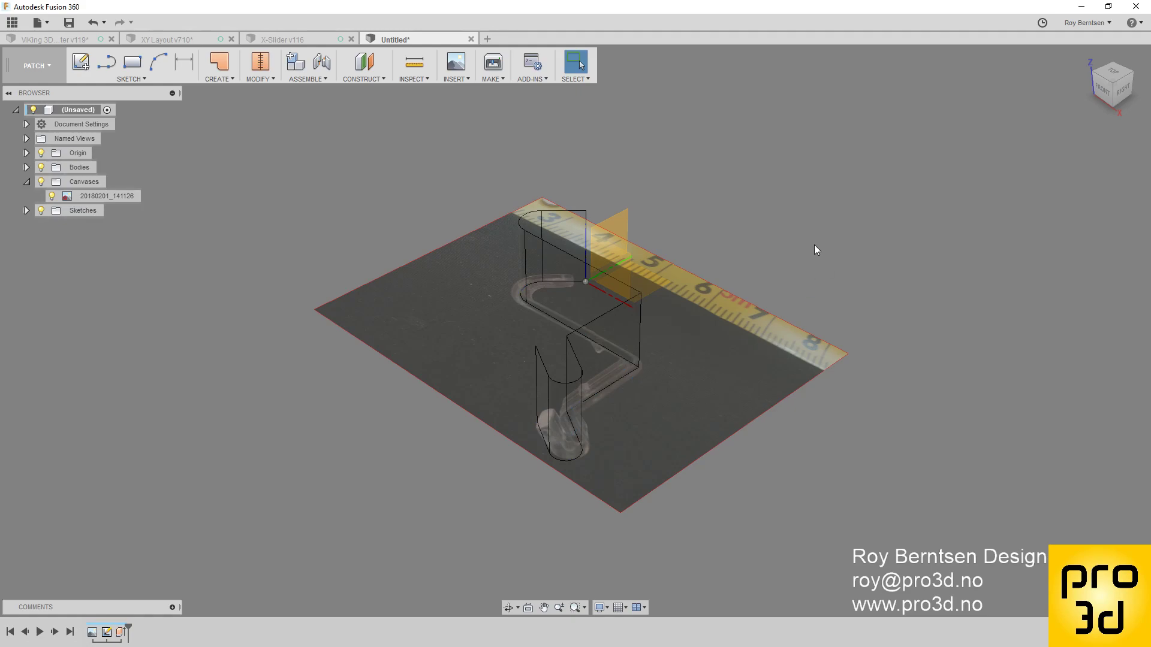
- Apply the Plastic - Translucent Matte (Red) appearance to the extruded surface and to the top-level component
key(a)
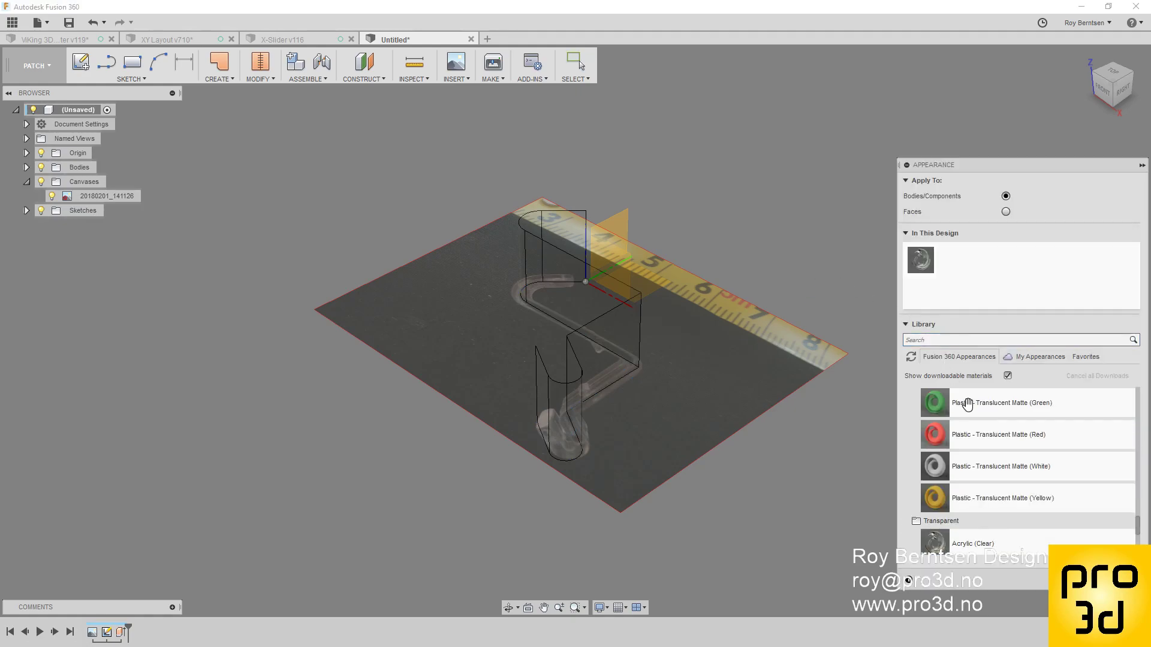
drag(971, 441, 609, 291)
click(1123, 580)
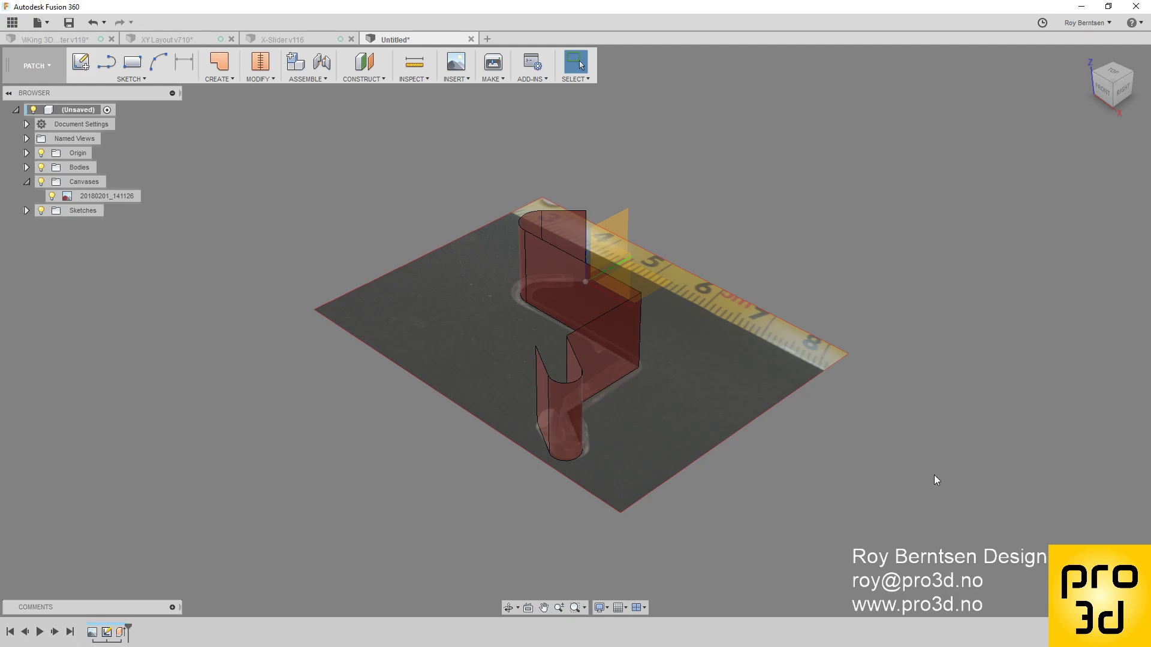
key(a)
drag(951, 260, 84, 115)
click(535, 323)
click(908, 580)
- Save the design as "Lamp Clip" in the Concepts project
key(ctrl+s)
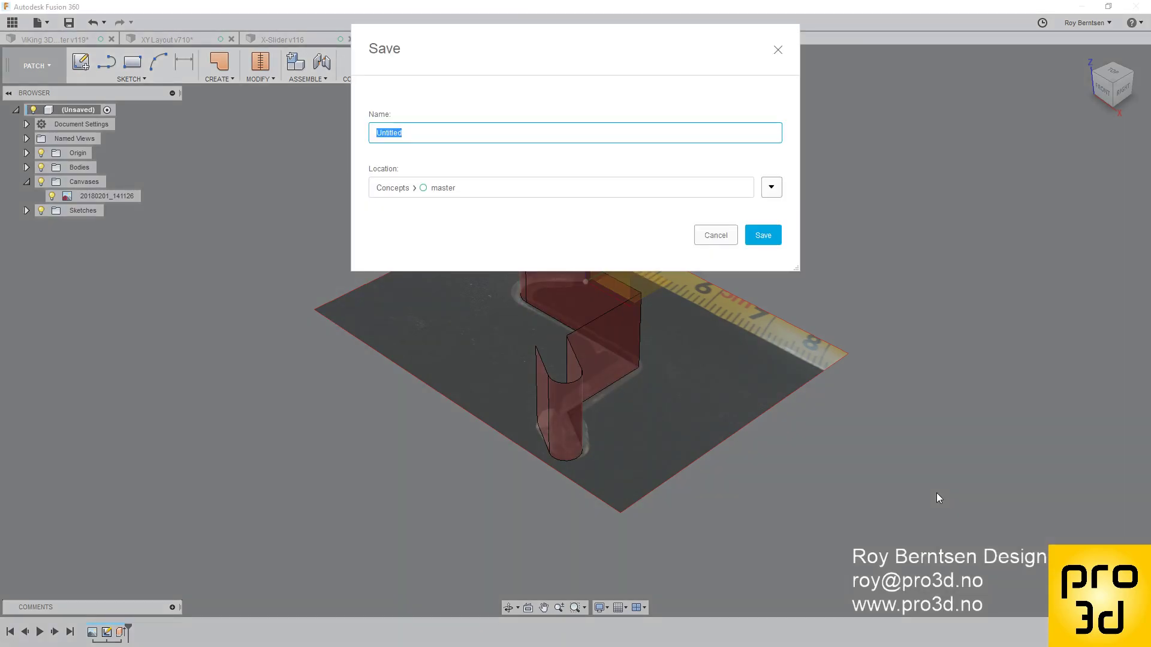
text(Lamp Clip)
key(Return)
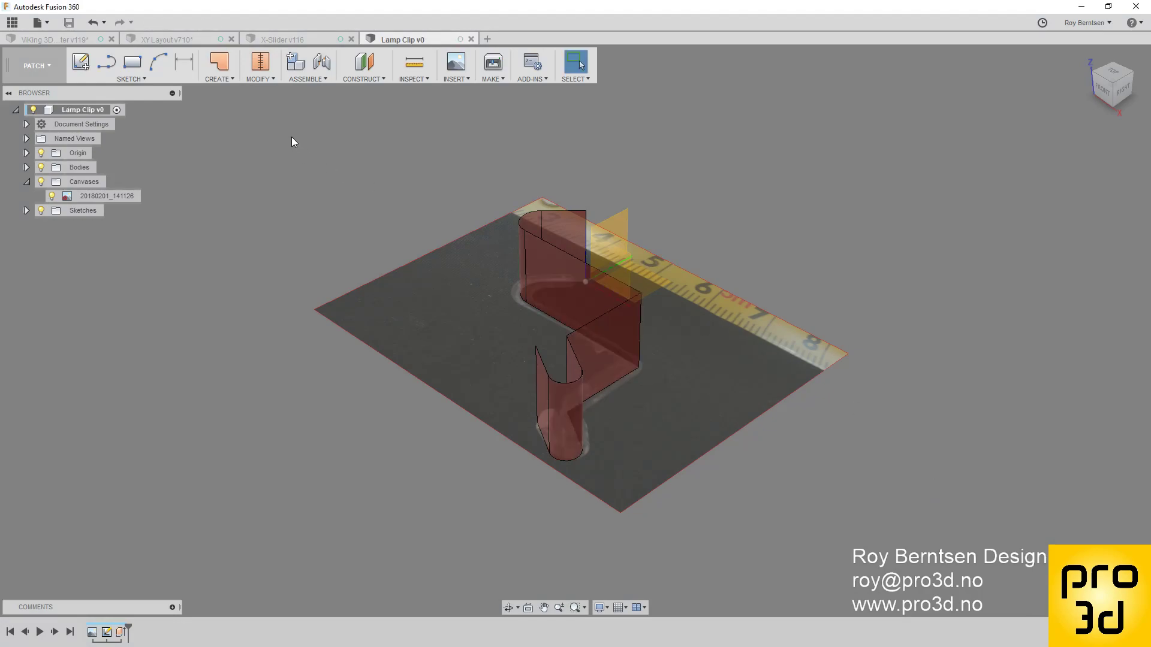
- Thicken the clip's surface symmetrically with a thickness of 1.00 mm as a new body
click(221, 78)
click(231, 183)
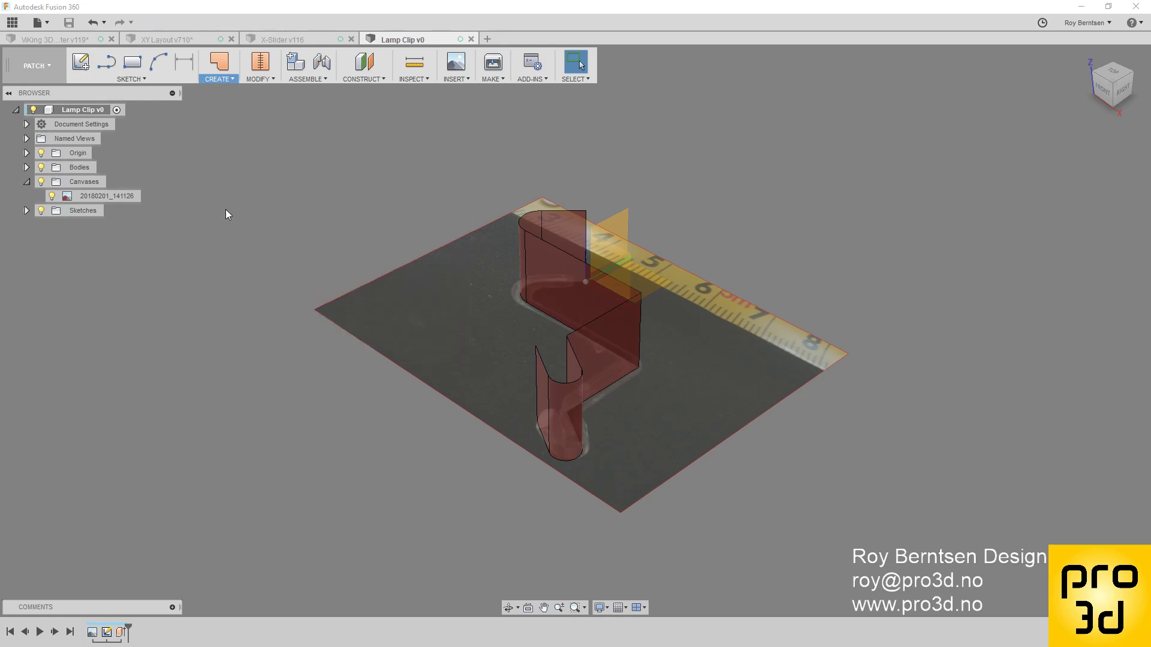
click(585, 325)
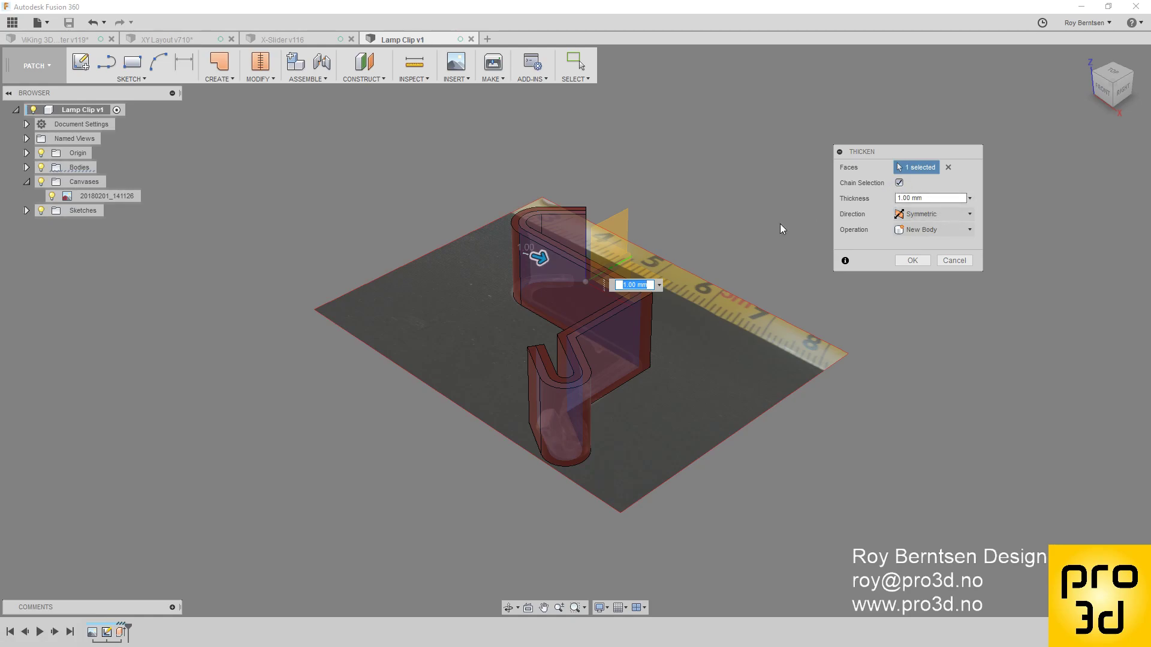
shift+middle_drag(667, 391, 663, 426)
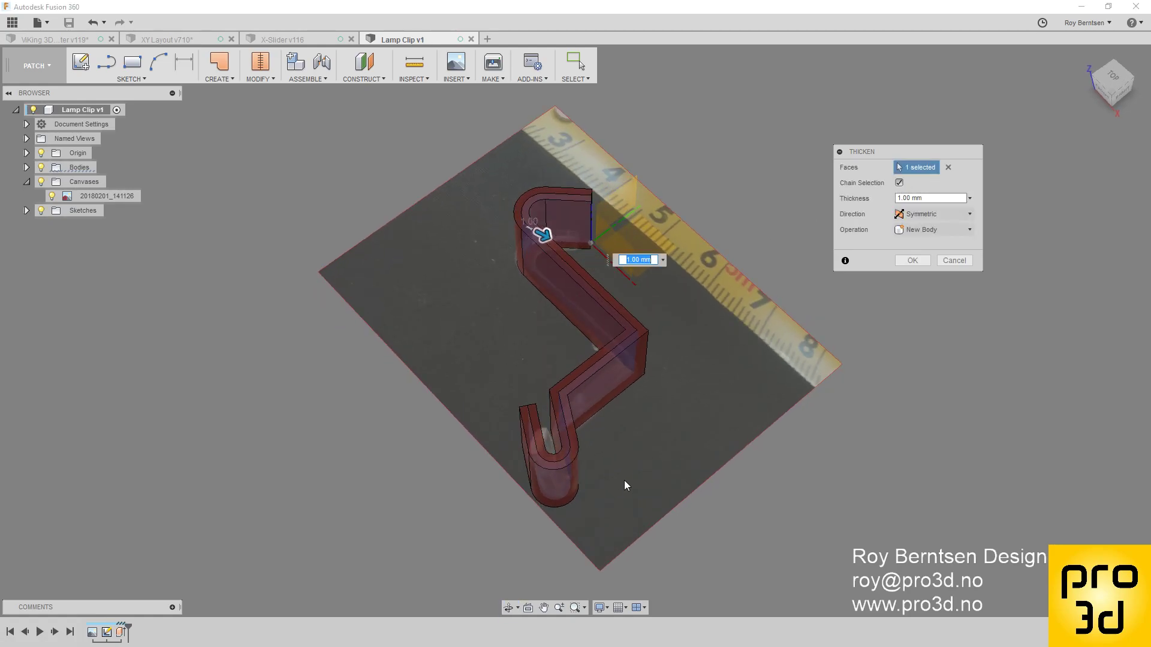
mouse_move(624, 480)
shift+middle_down()
mouse_move(647, 468)
mouse_move(641, 444)
mouse_move(625, 459)
shift+middle_up()
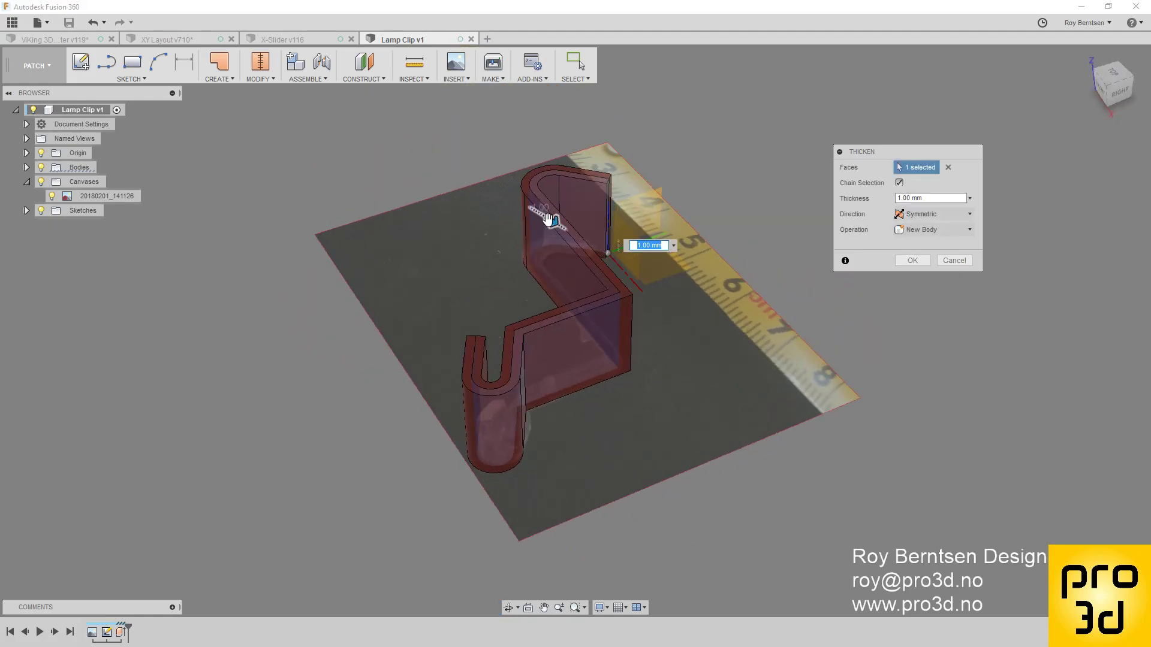
scroll(717, 337, up, 2)
shift+middle_drag(572, 427, 657, 452)
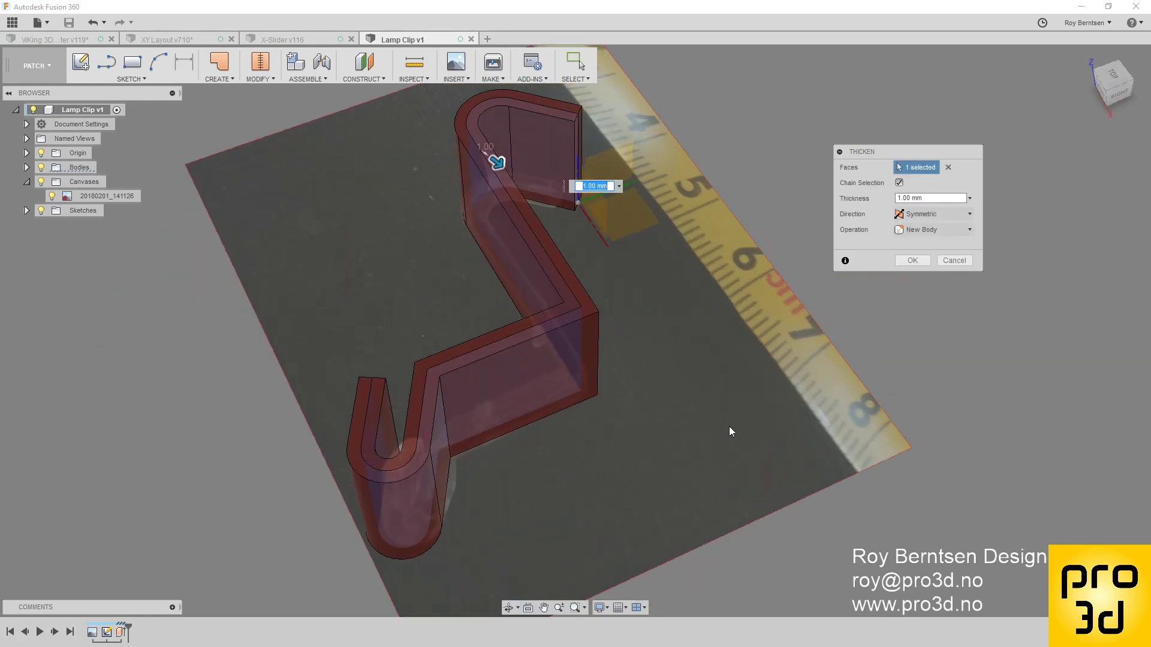
click(911, 265)
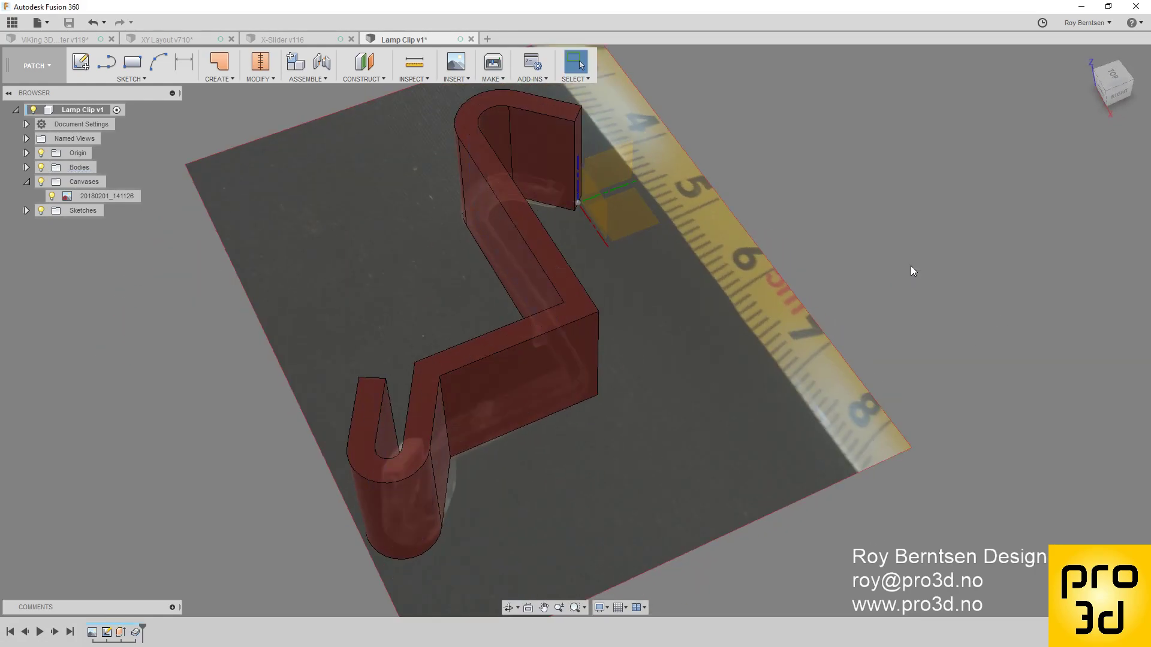
- Fillet the inner vertical edge at the clip's sharp corner between the long arm and the short arm
key(F6)
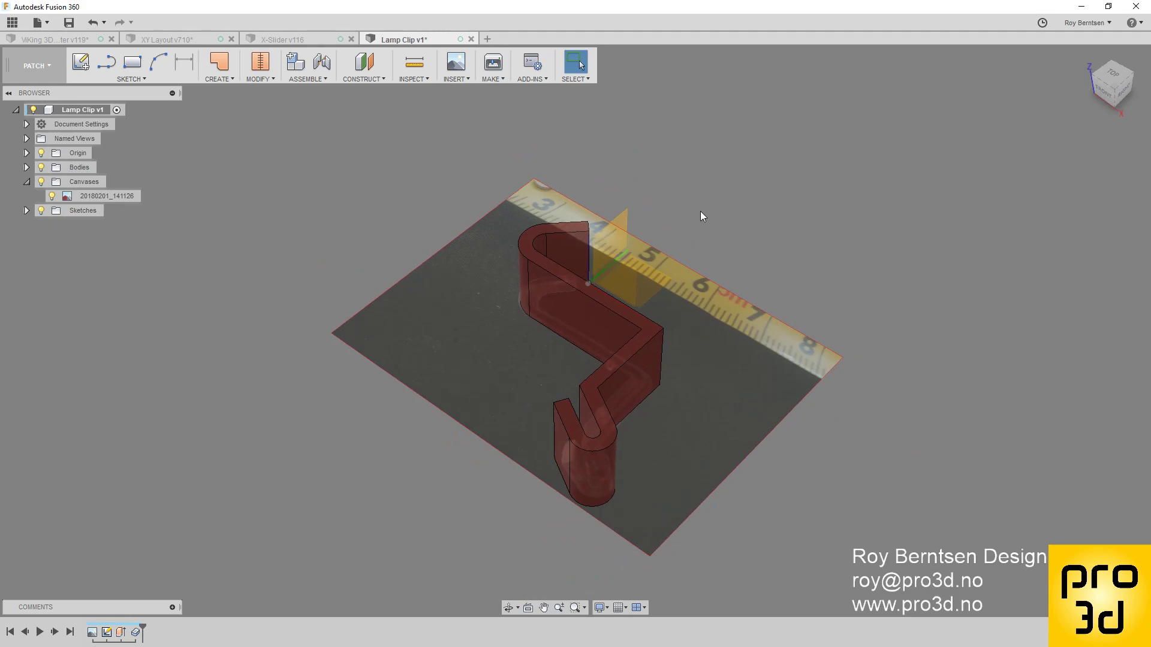
scroll(704, 318, up, 2)
key(f)
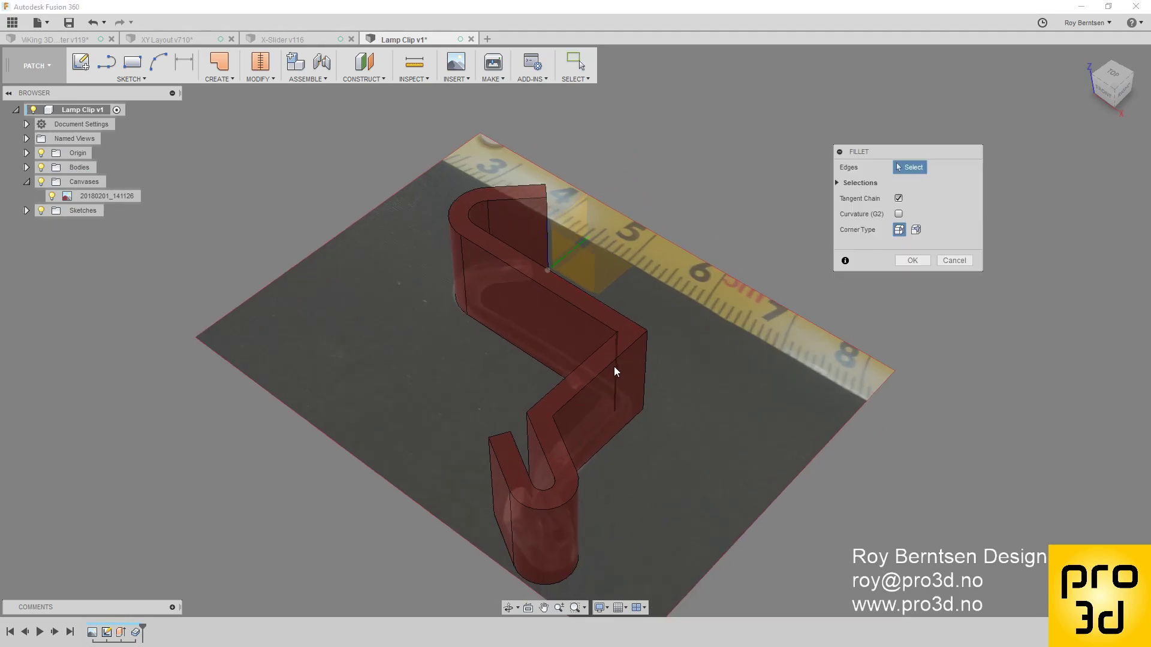
click(617, 379)
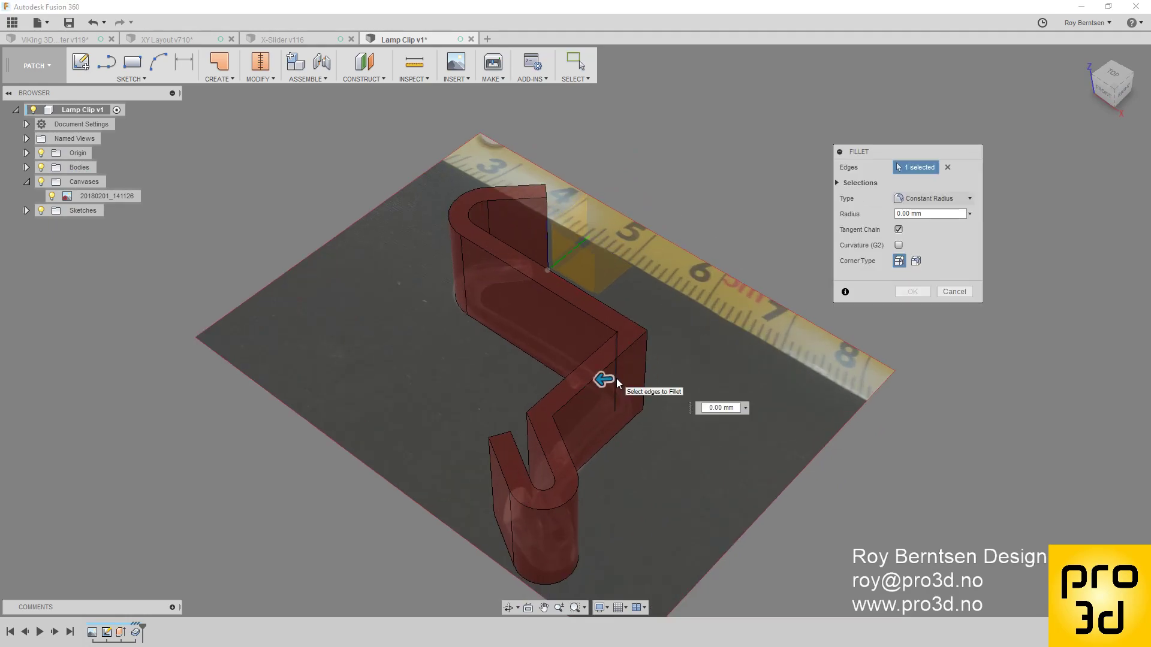
key(Return)
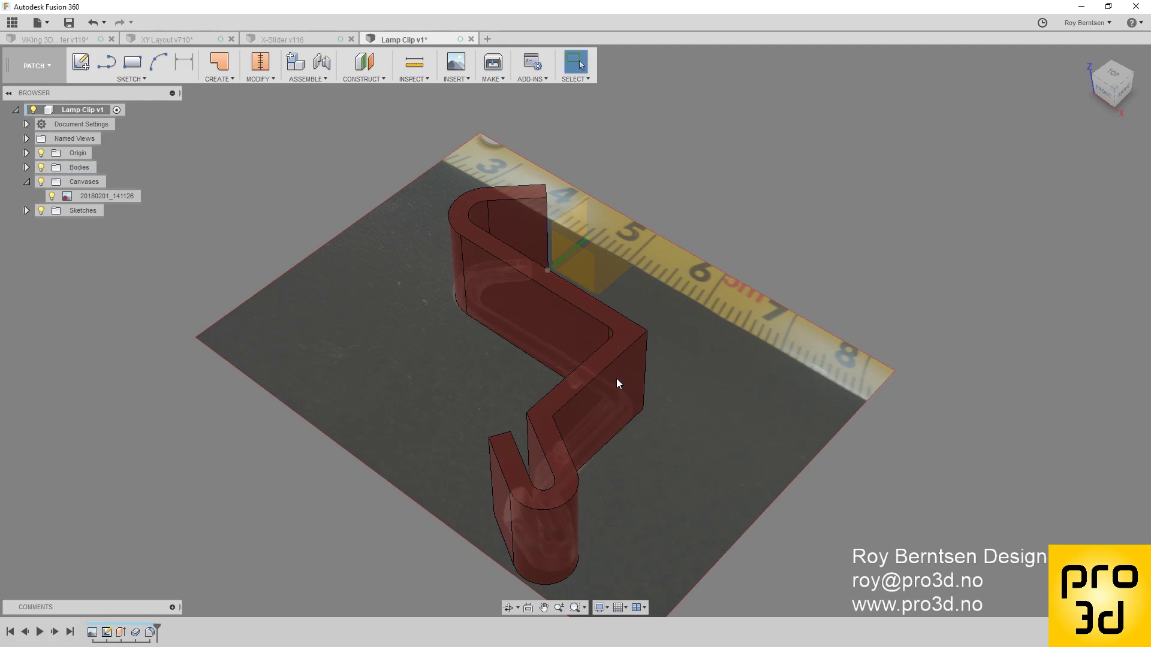
- Round the outer vertical edge of the same sharp corner
click(258, 80)
click(261, 108)
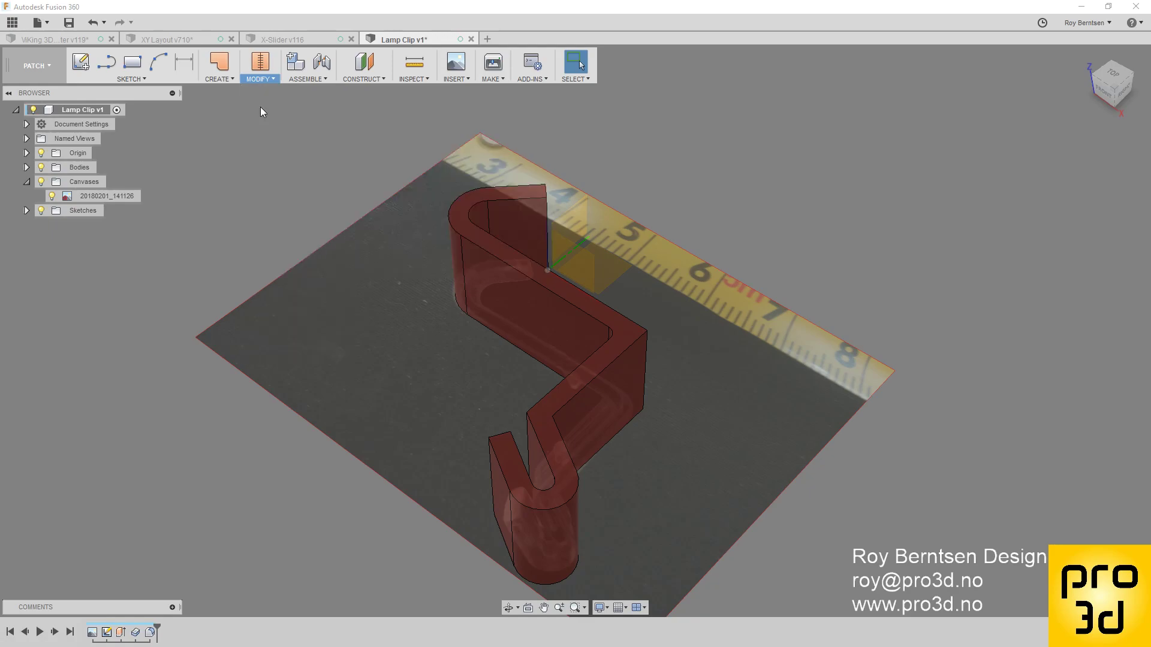
click(646, 365)
key(Escape)
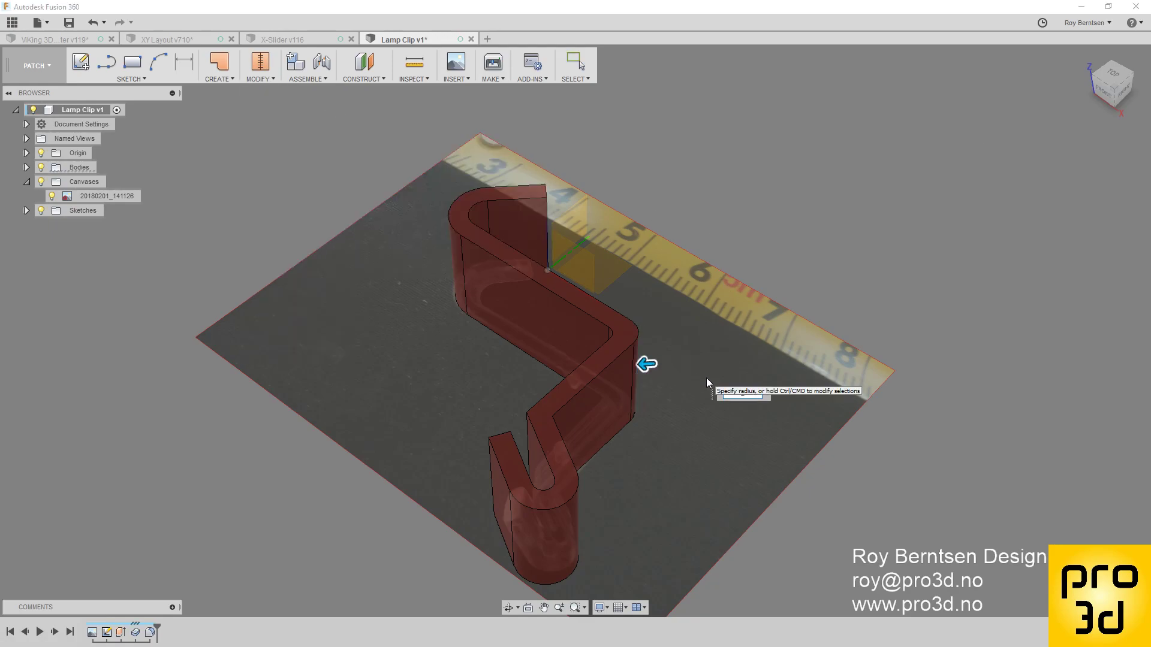
- Hide the reference photo canvases and the origin so only the clip body is displayed
shift+middle_drag(714, 361, 778, 237)
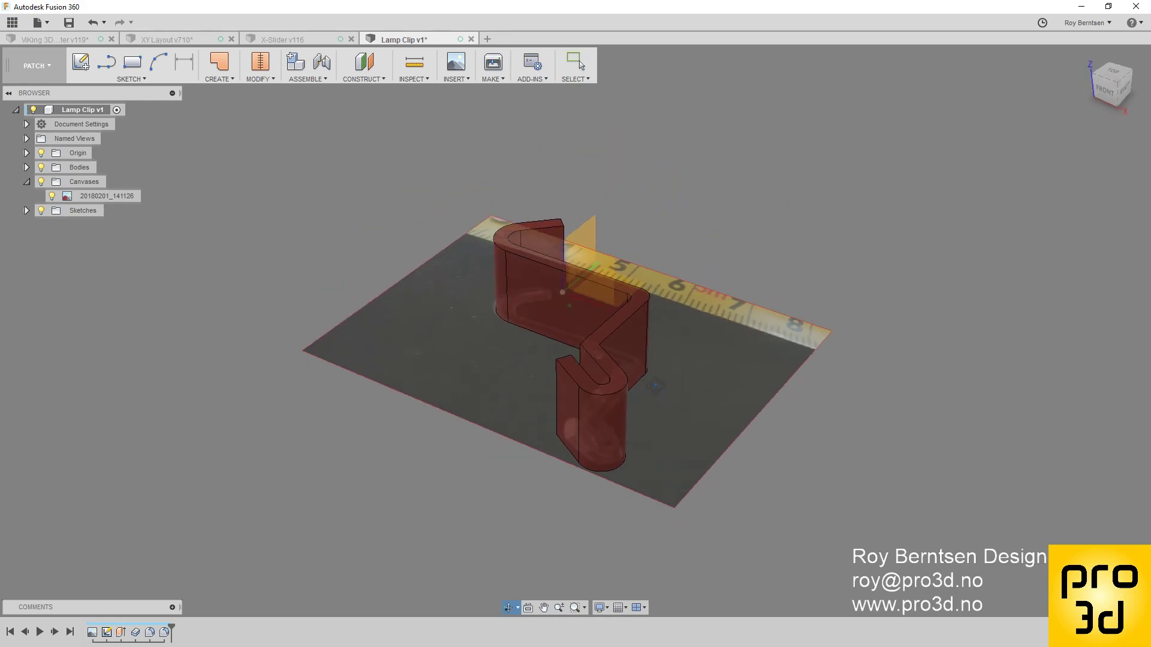
click(41, 180)
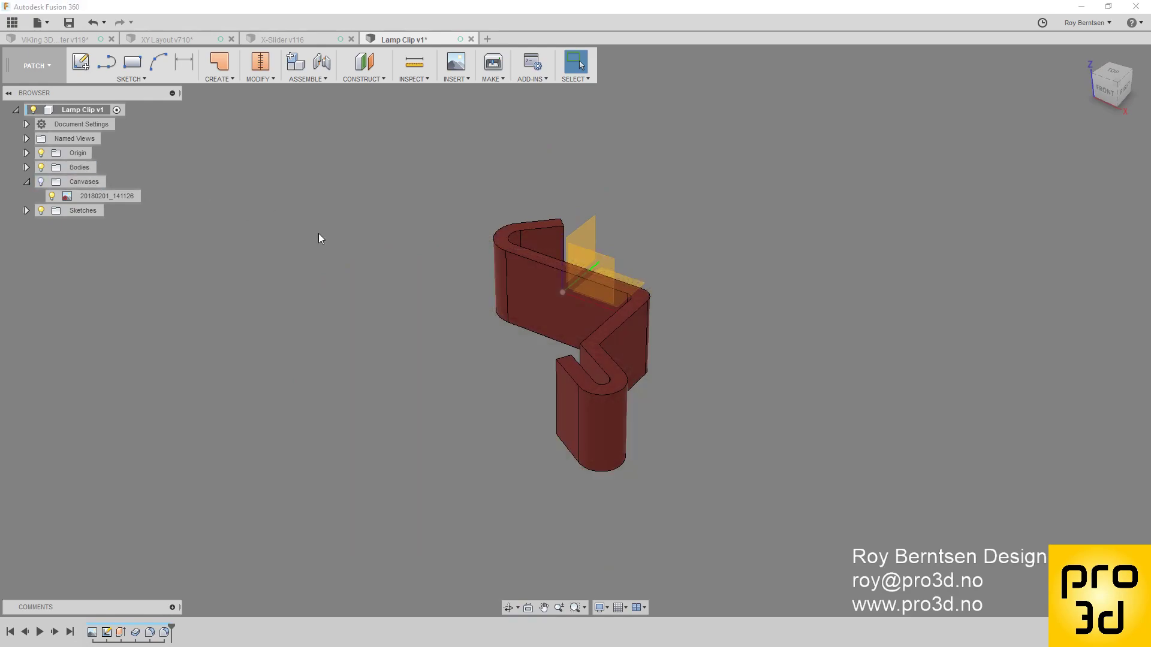
click(41, 153)
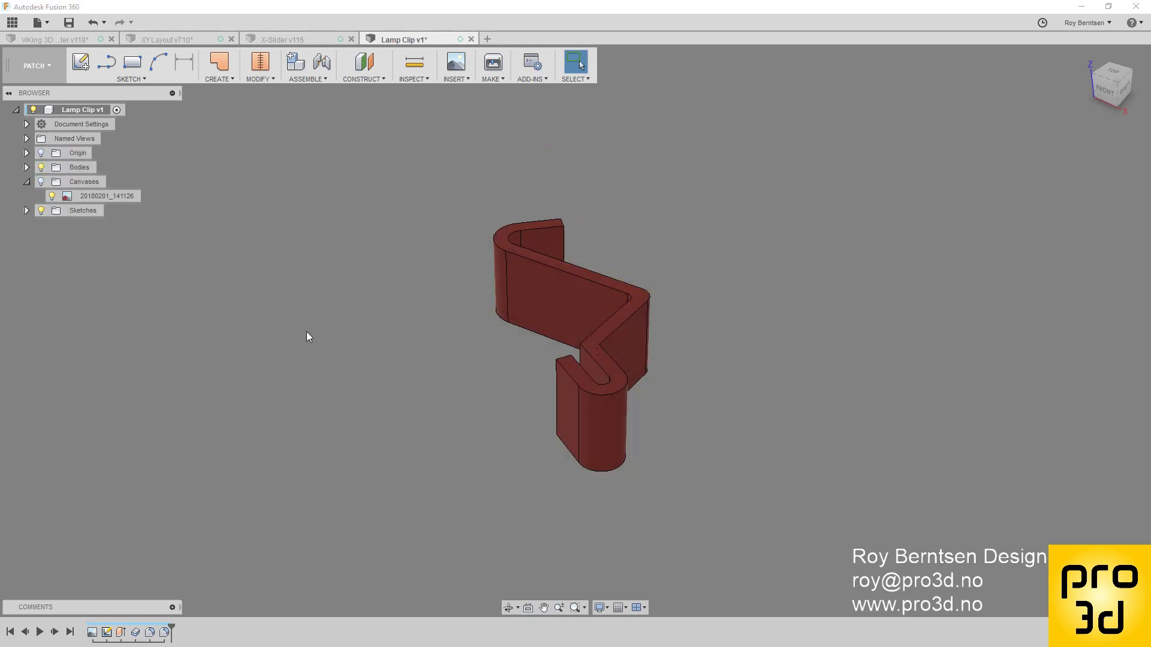
- Export the clip body for 3D printing at Medium refinement as an STL file named "Lamp CLip" in the stl folder
click(491, 67)
click(622, 328)
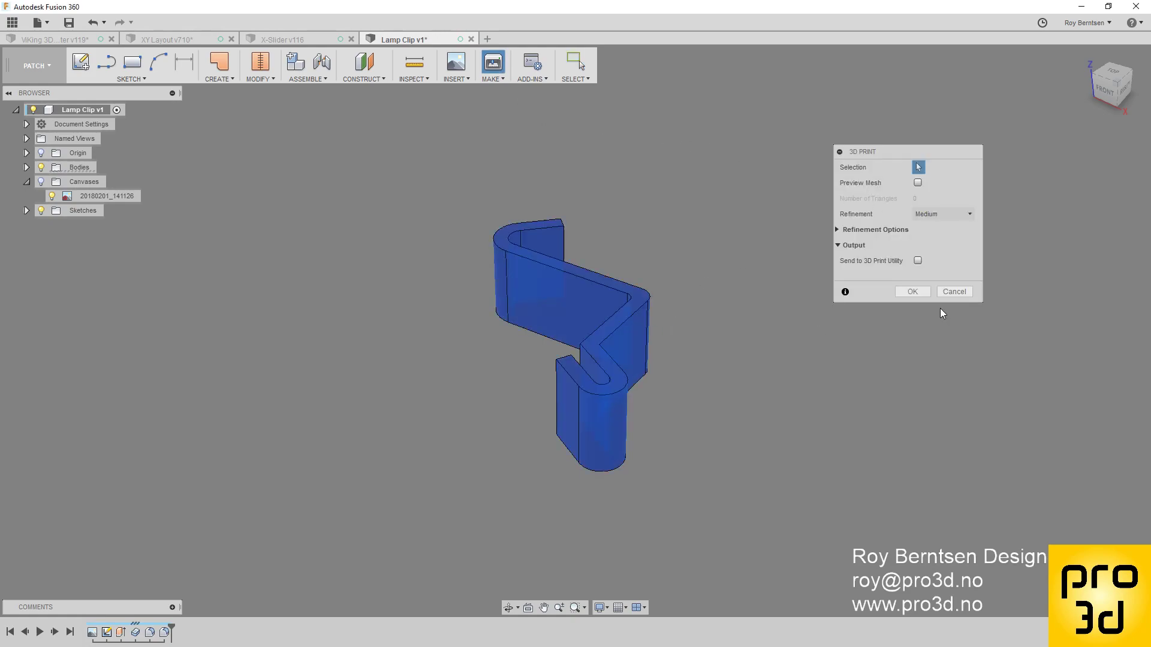
click(911, 292)
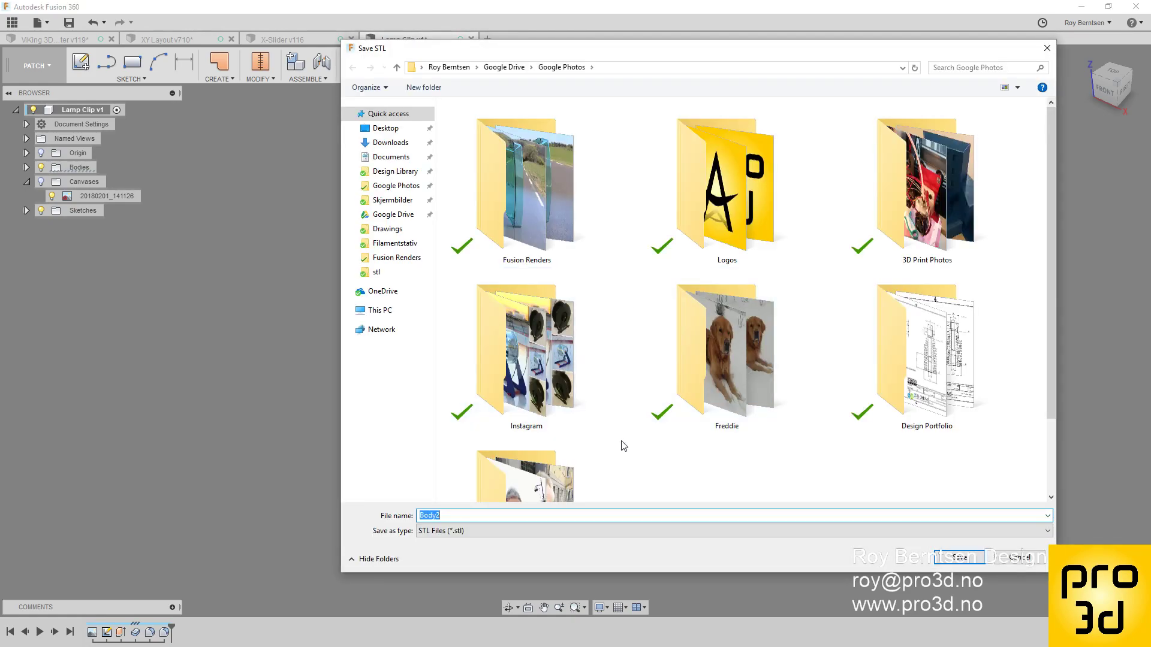
click(372, 274)
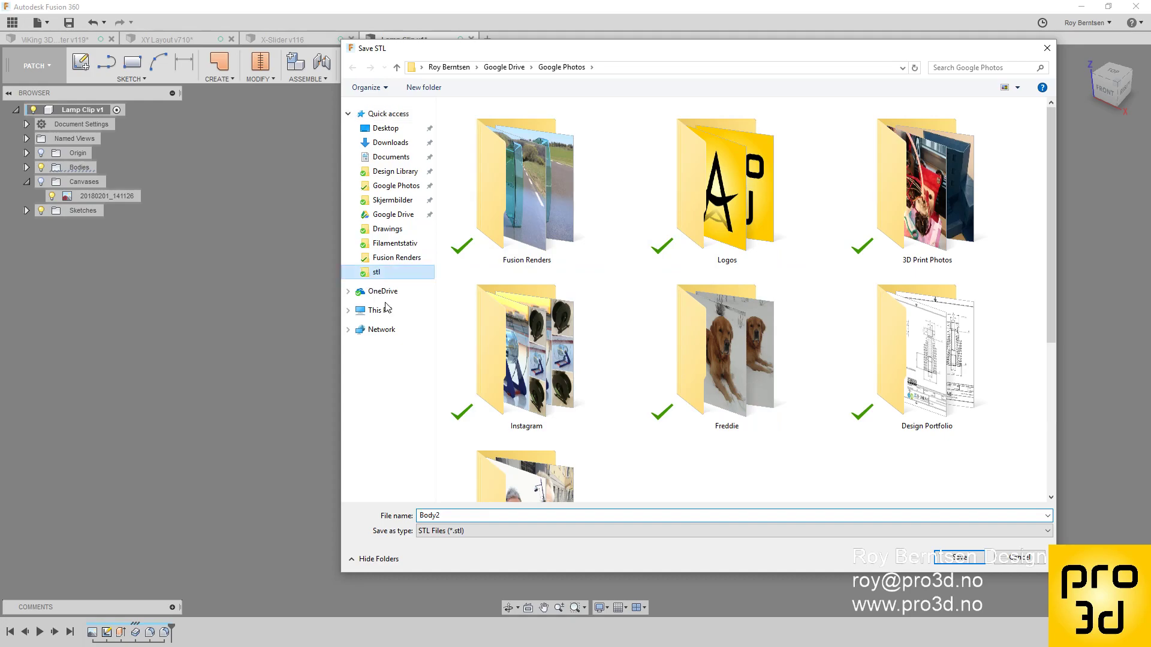
click(479, 148)
double_click(505, 517)
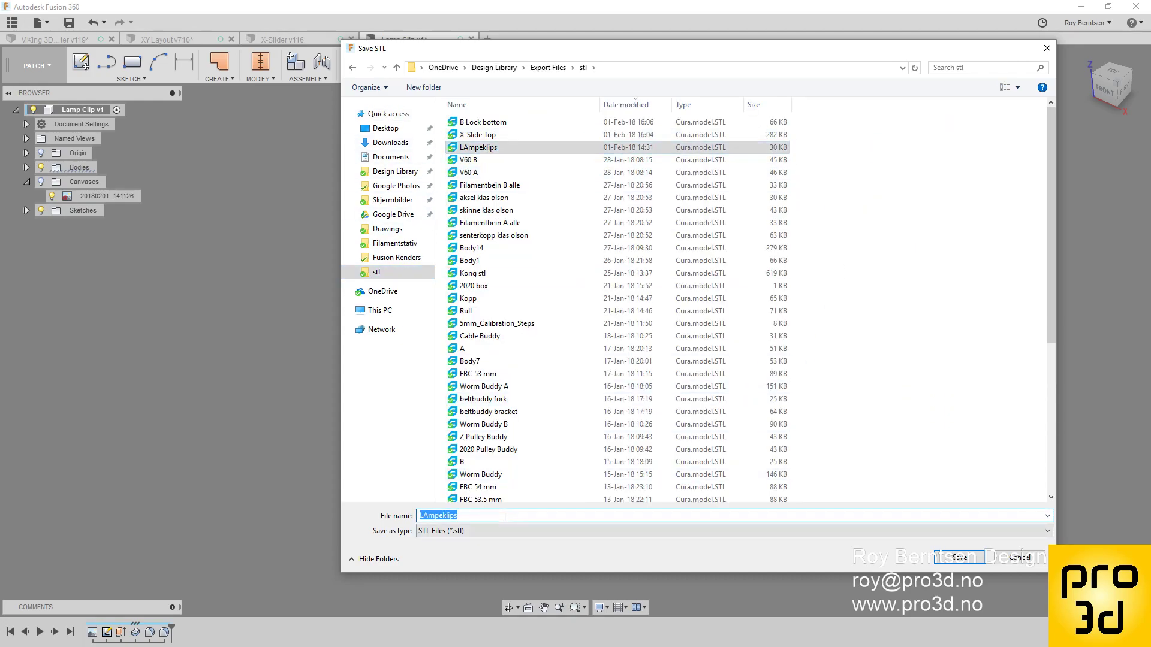
text(Lamp CL)
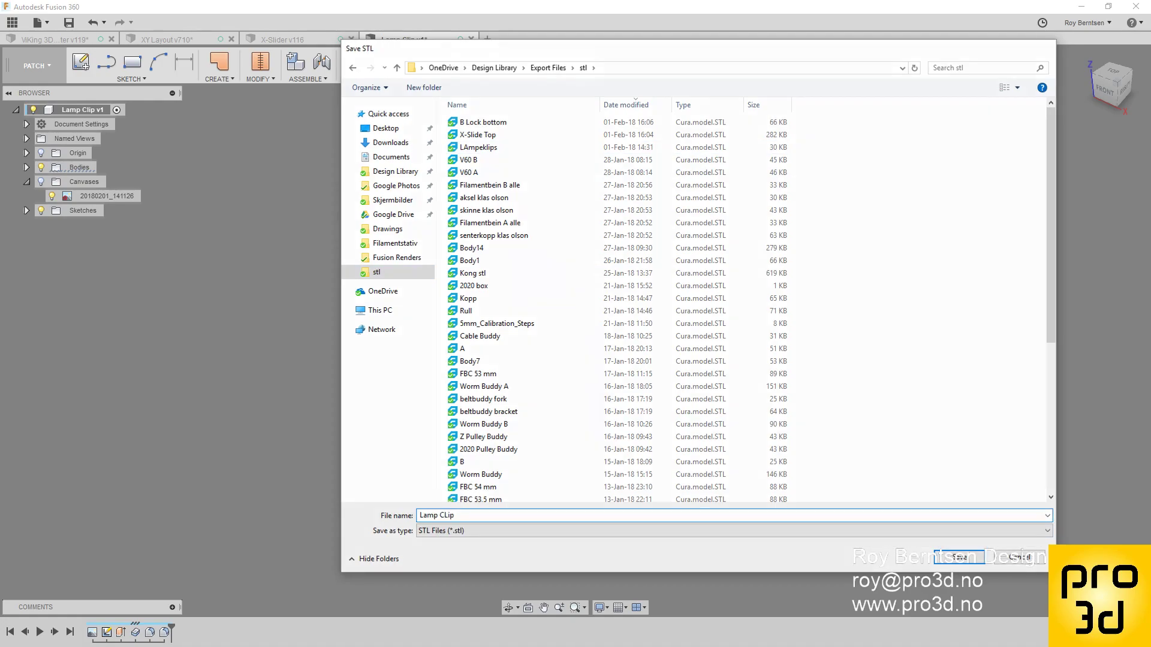
key(Return)
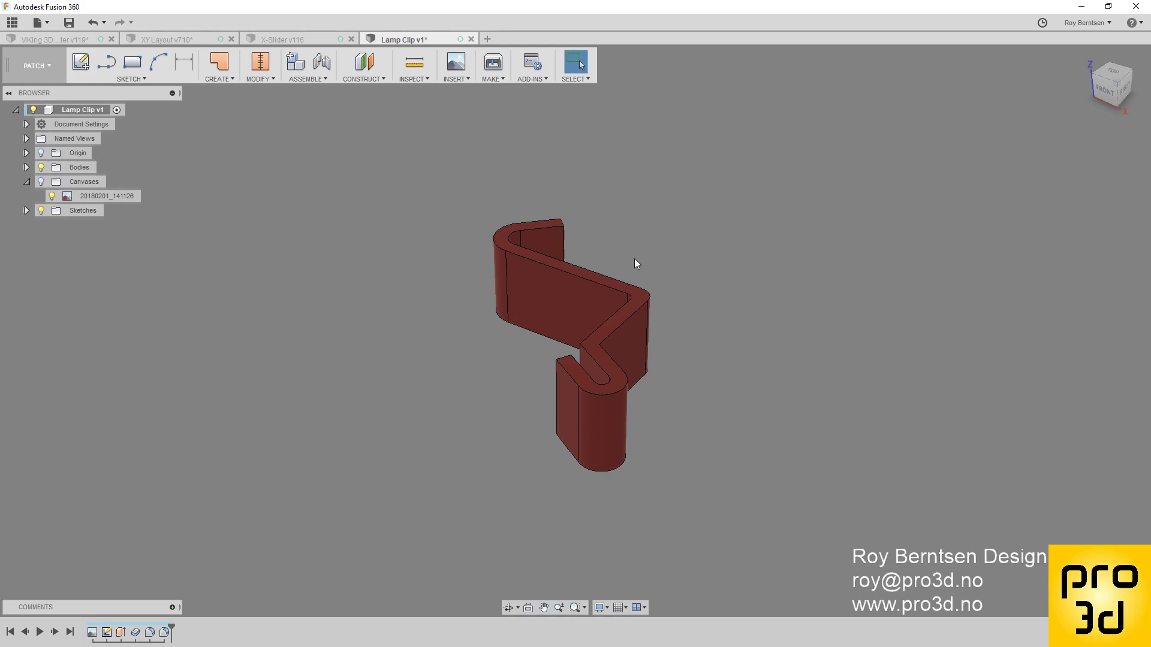
scroll(679, 337, up, 2)
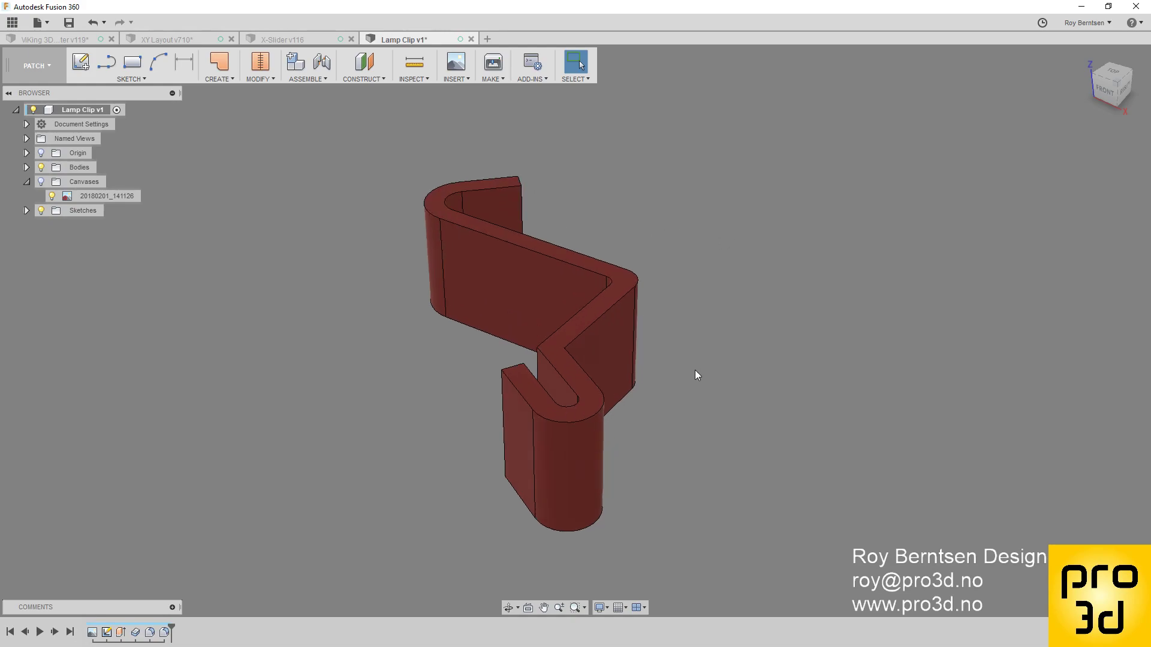